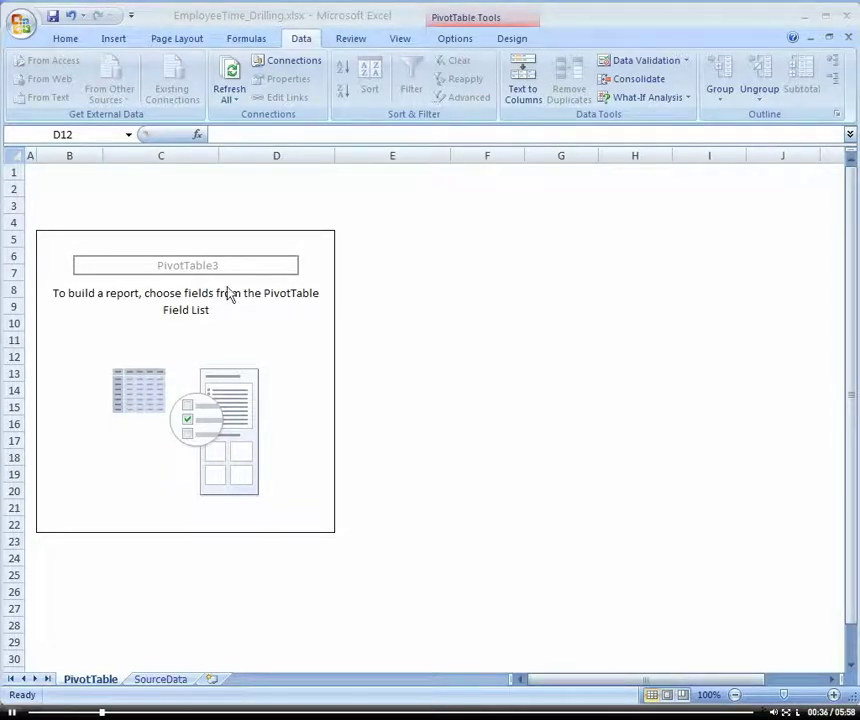
Step: Add Client, SalesPerson and ProductType as row labels and Product Sales as summed values in the empty PivotTable
left_click(238, 355)
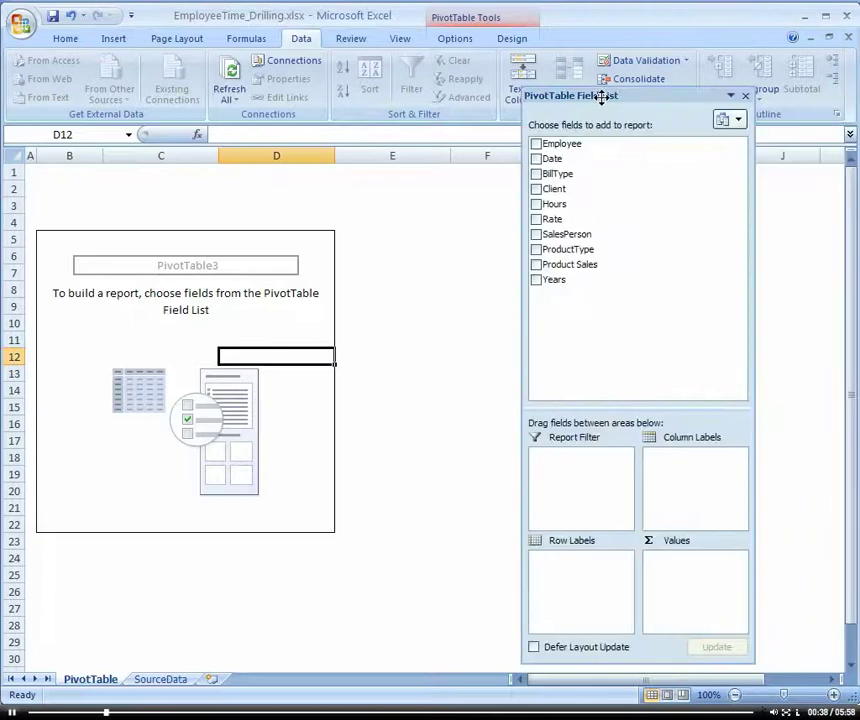
left_click_drag(609, 96, 657, 104)
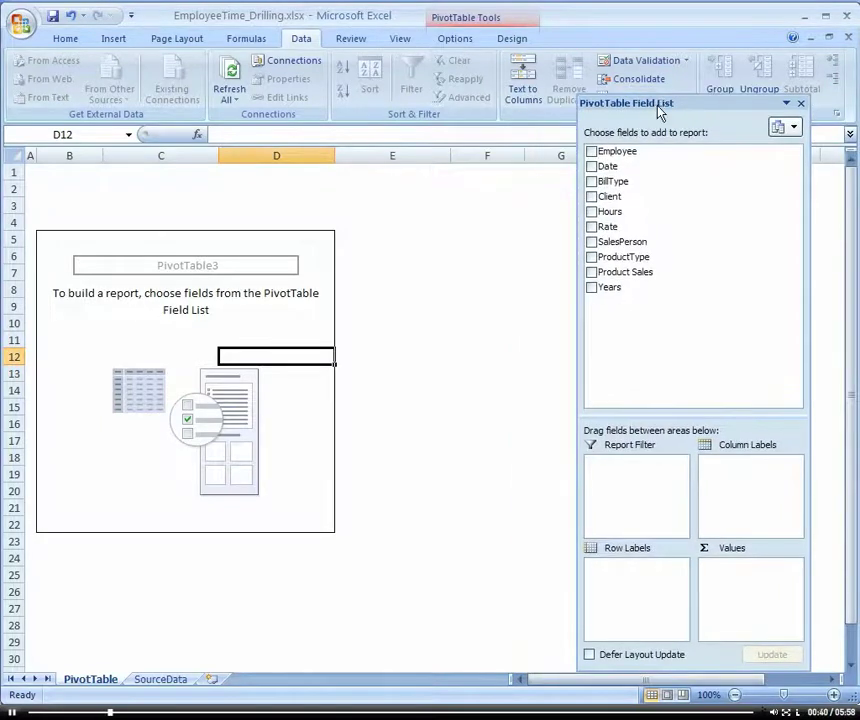
left_click_drag(620, 196, 622, 568)
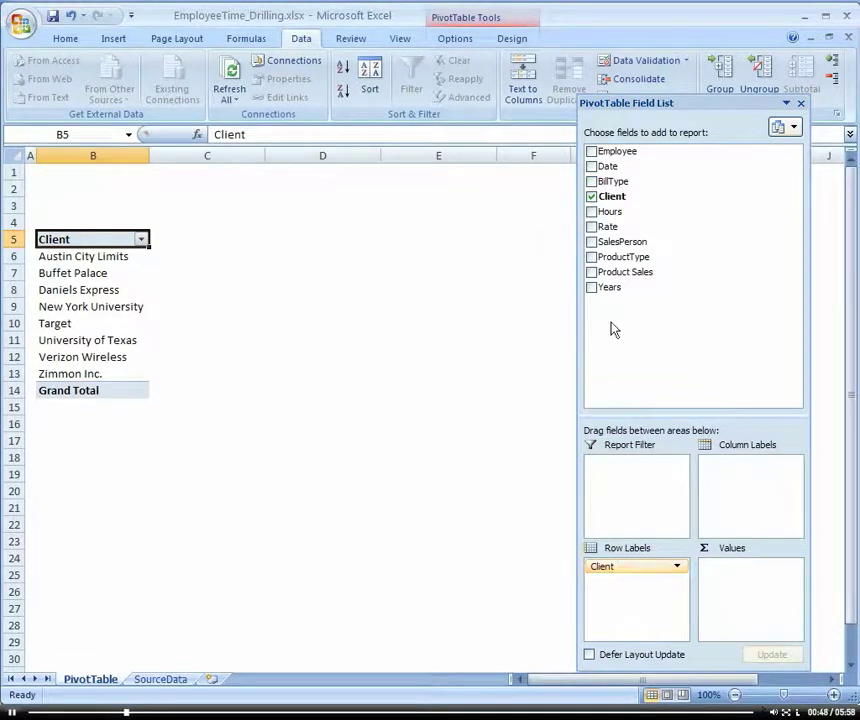
left_click(590, 242)
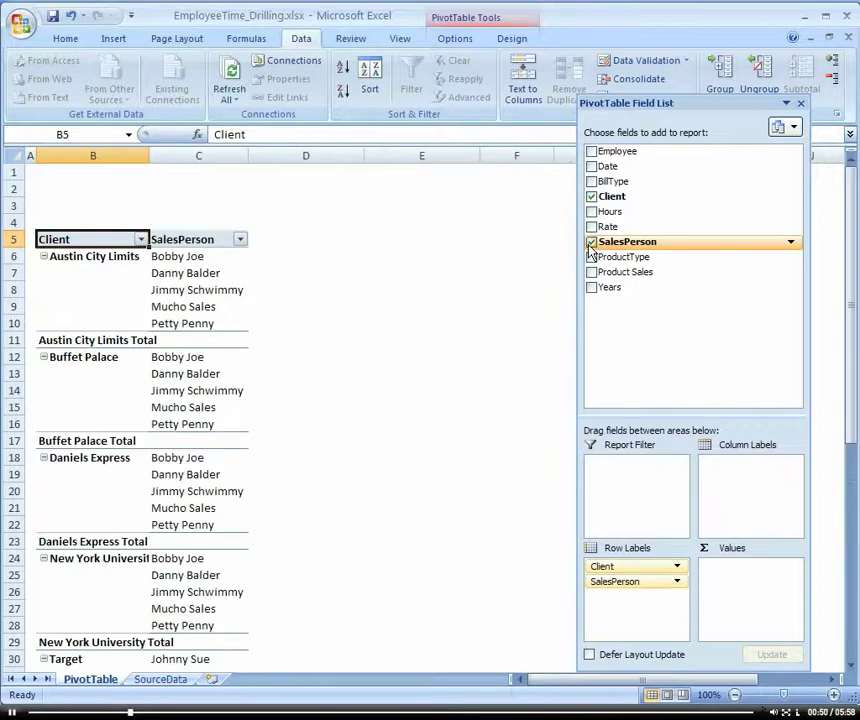
left_click(591, 258)
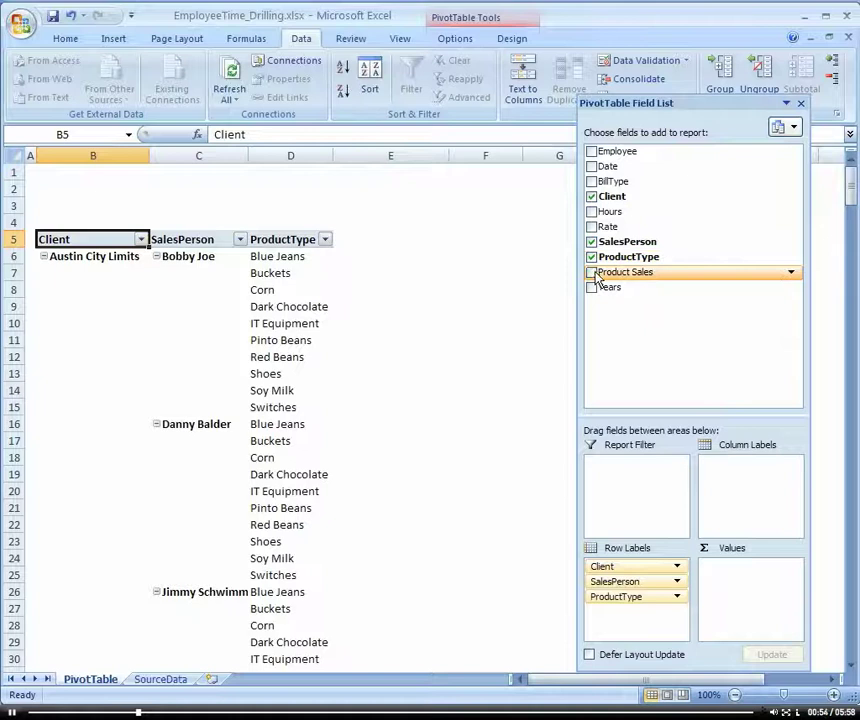
left_click(591, 273)
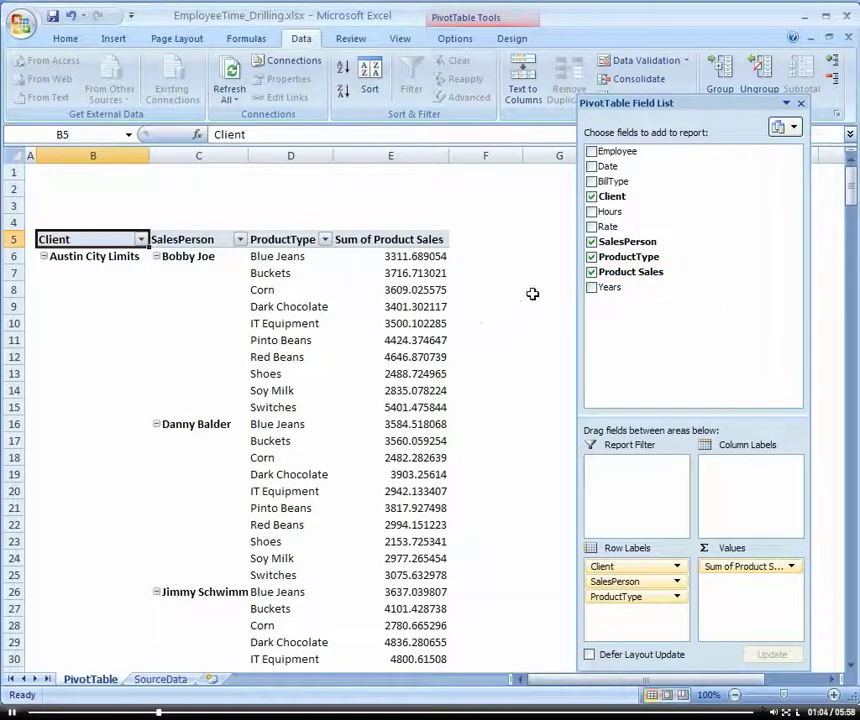
Step: Add Date and Years as column labels with Years above Date, and close the field list
left_click(592, 167)
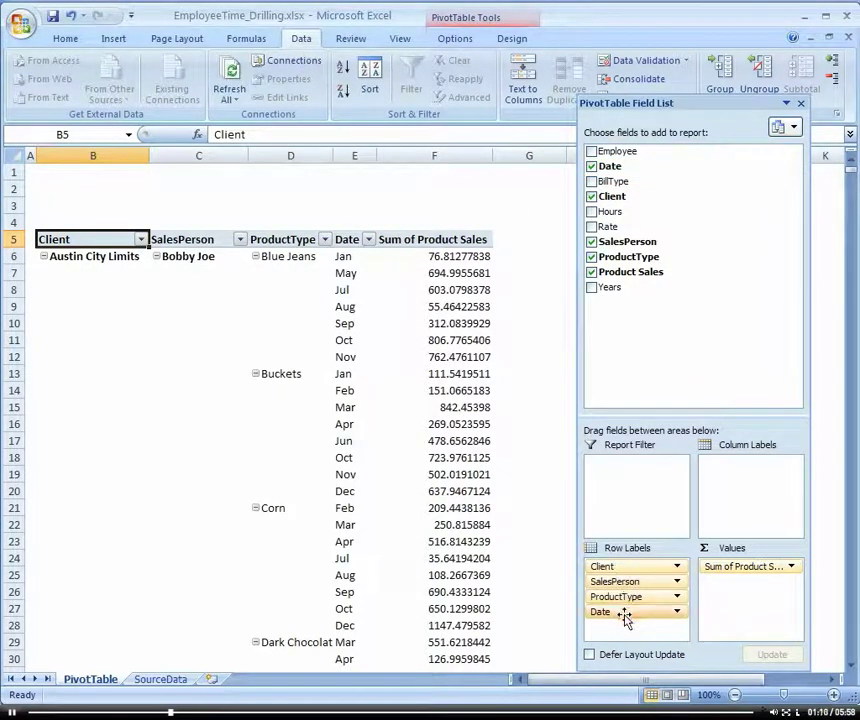
left_click_drag(612, 612, 729, 503)
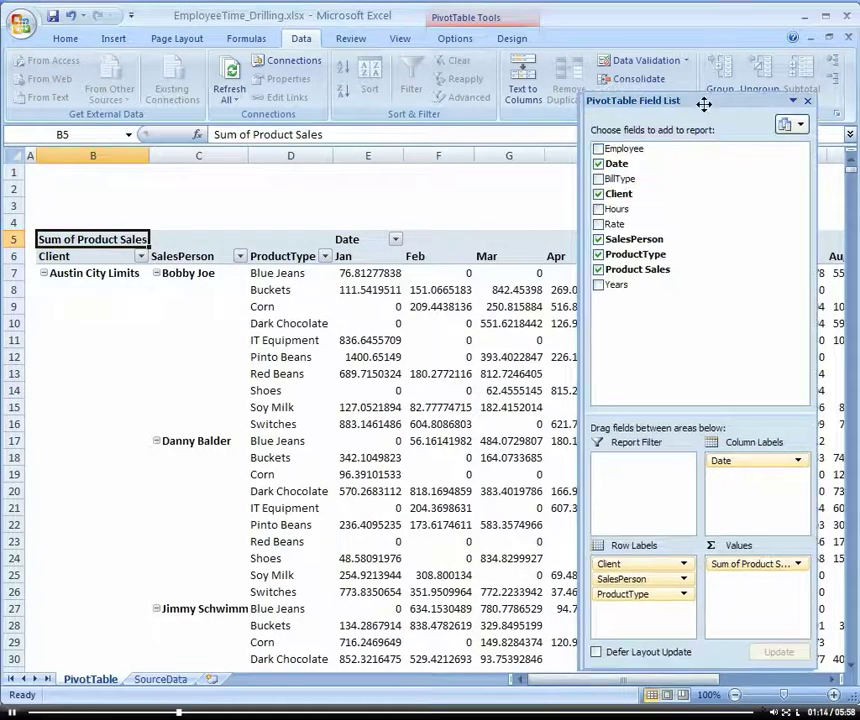
left_click(800, 103)
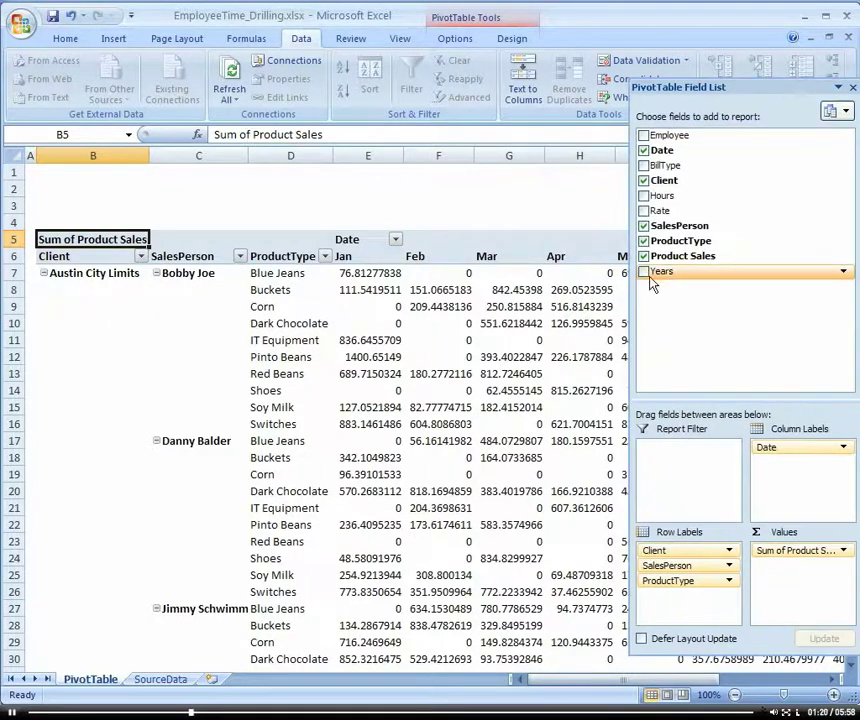
left_click(644, 272)
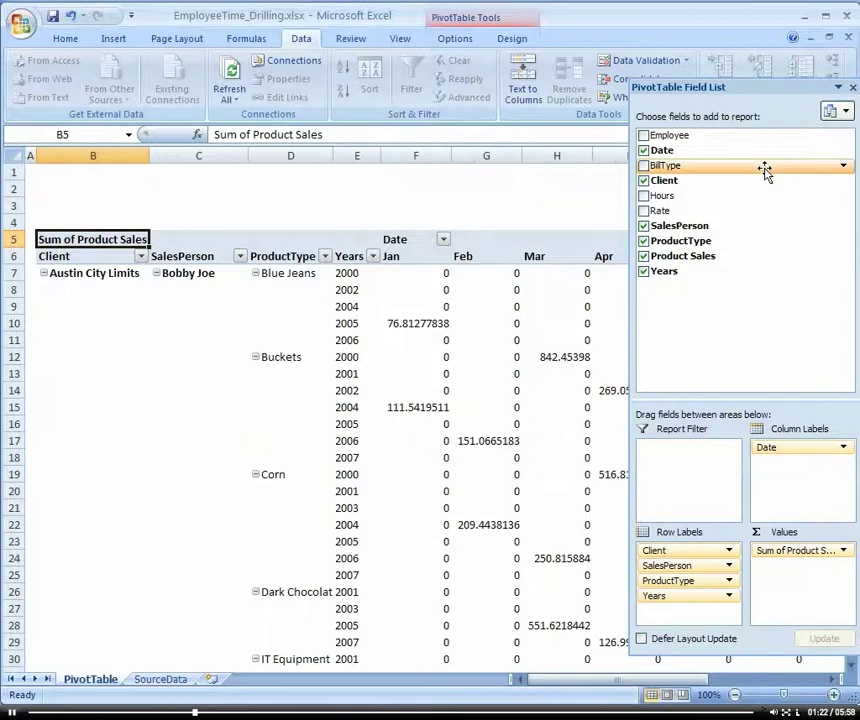
left_click_drag(681, 606, 808, 447)
left_click_drag(701, 597, 818, 447)
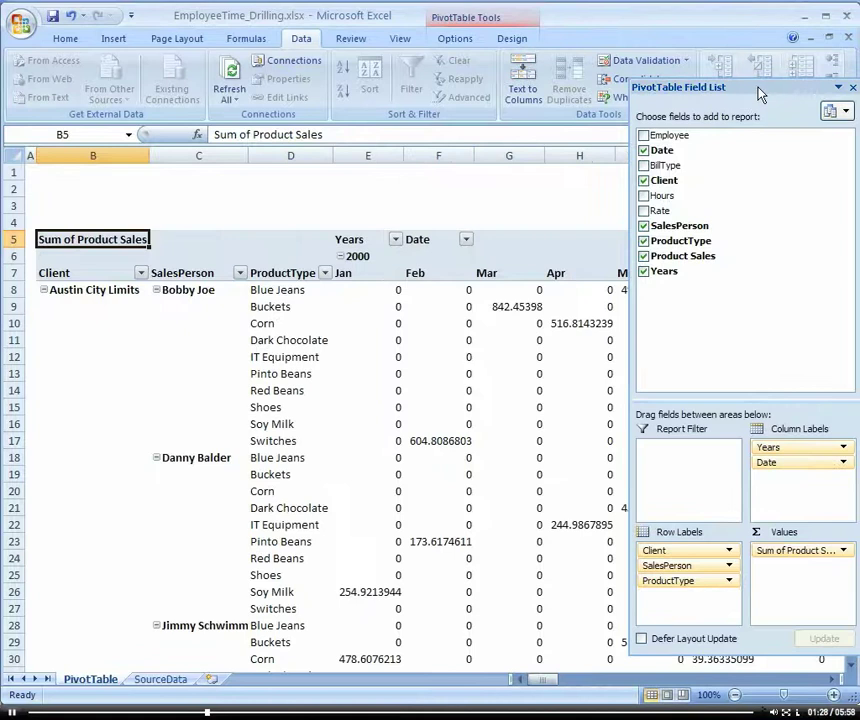
left_click(852, 88)
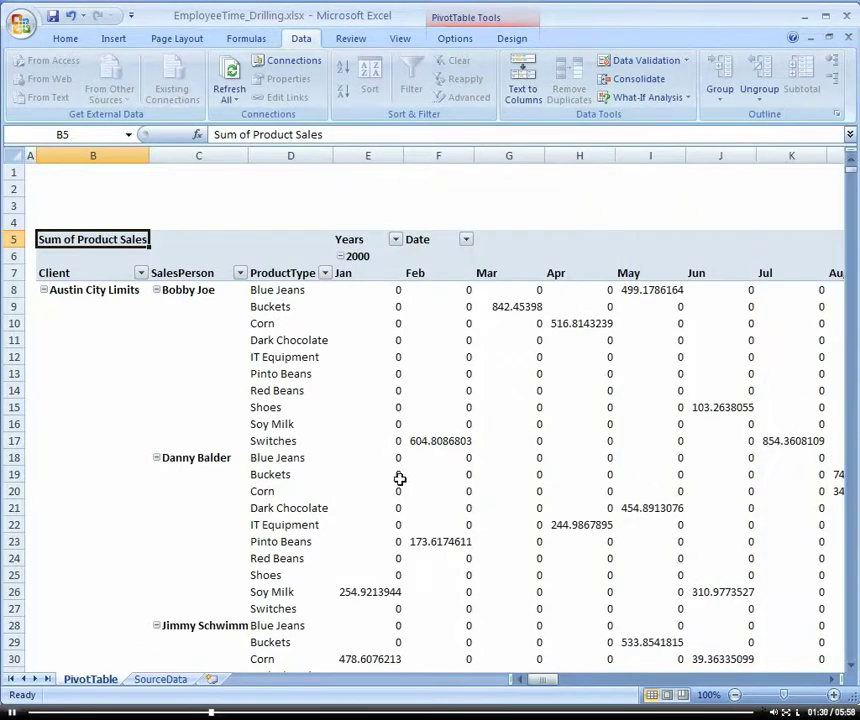
Step: Collapse the entire Client field so that each client takes a single summary row
mouse_move(399, 479)
mouse_move(548, 680)
left_mouse_down()
mouse_move(620, 683)
mouse_move(541, 684)
left_mouse_up()
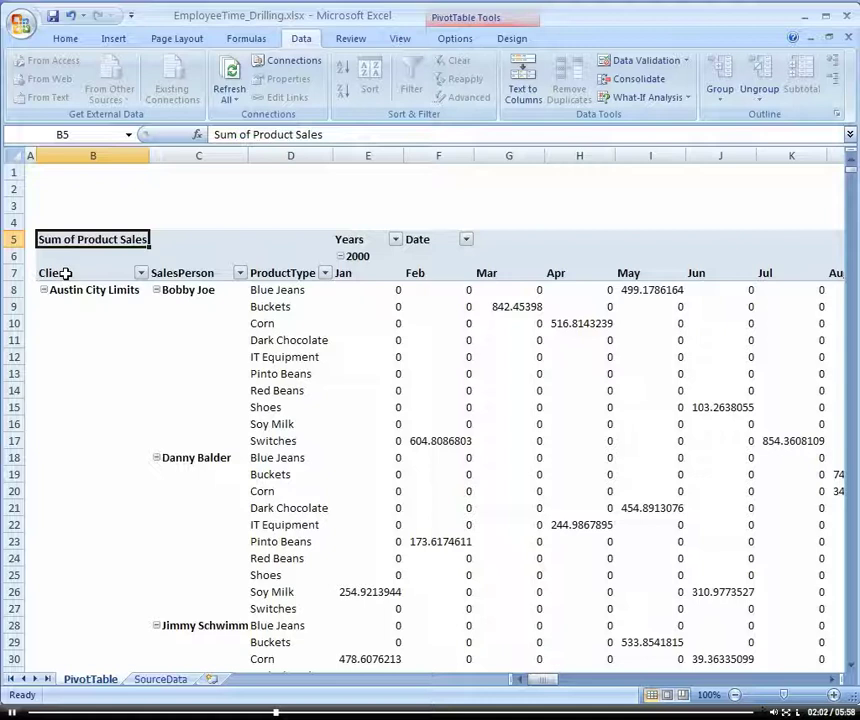
left_click(65, 273)
right_click(65, 273)
mouse_move(190, 416)
left_click(355, 420)
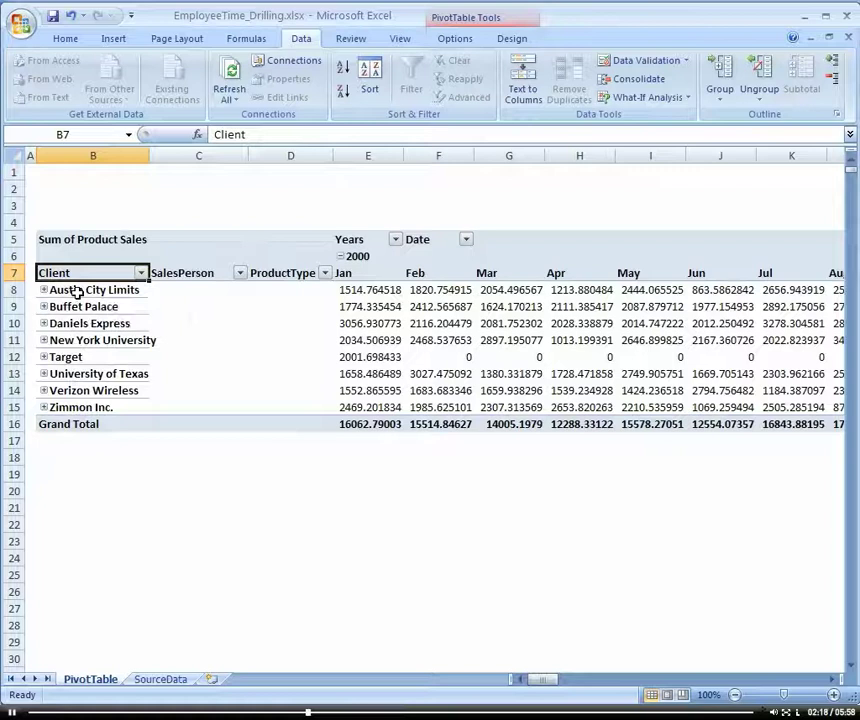
Step: Collapse the entire Years field so that the columns show yearly totals instead of months
mouse_move(547, 680)
left_mouse_down()
mouse_move(569, 683)
mouse_move(551, 683)
left_mouse_up()
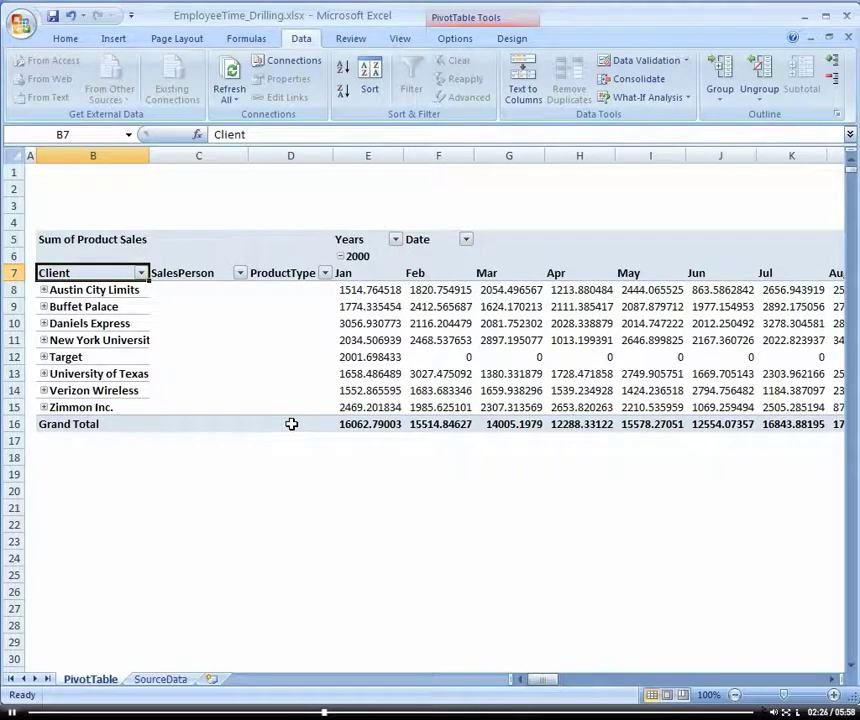
left_click(419, 239)
left_click(366, 240)
right_click(367, 241)
mouse_move(492, 370)
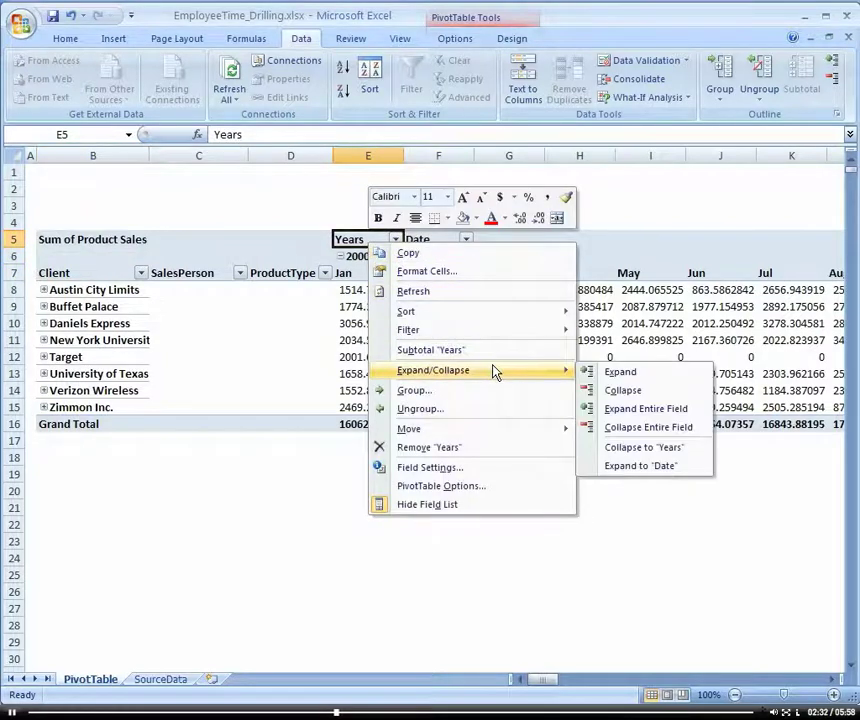
left_click(684, 427)
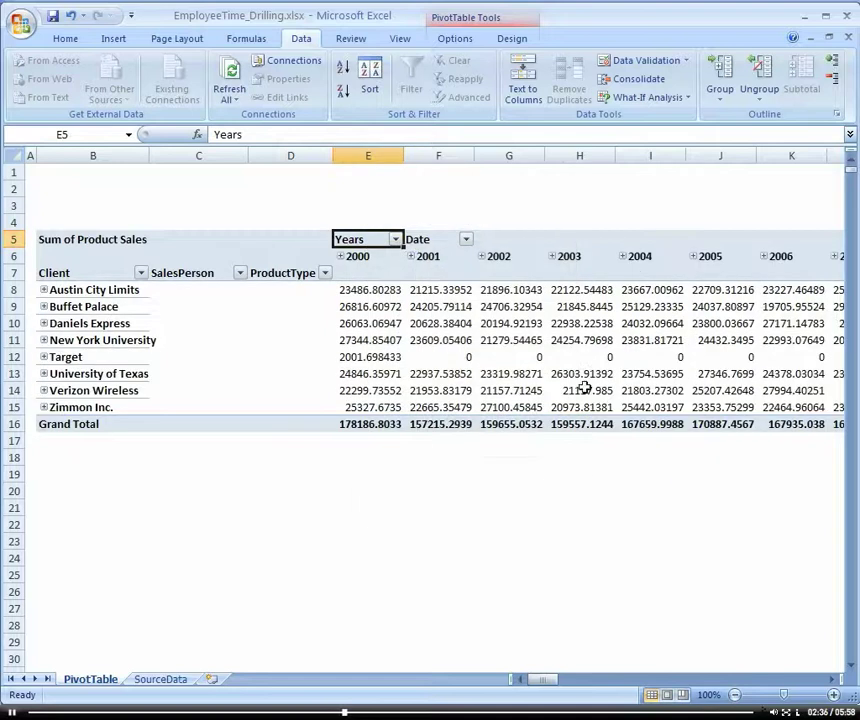
Step: Format the Sum of Product Sales values as Currency with two decimal places and the $ symbol
mouse_move(548, 686)
left_mouse_down()
mouse_move(557, 685)
mouse_move(543, 682)
left_mouse_up()
left_click_drag(363, 291, 384, 356)
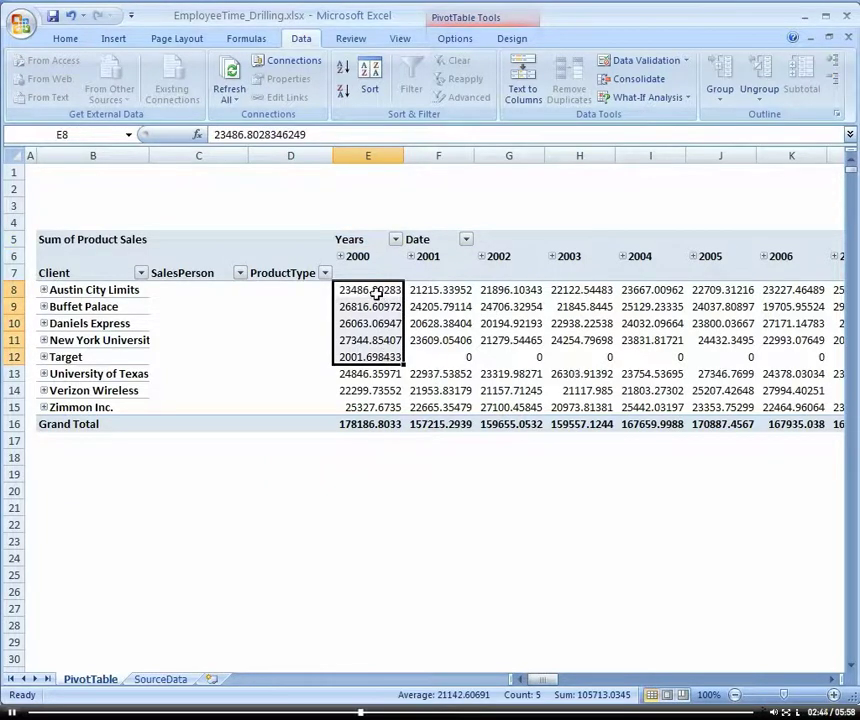
left_click(373, 290)
right_click(373, 290)
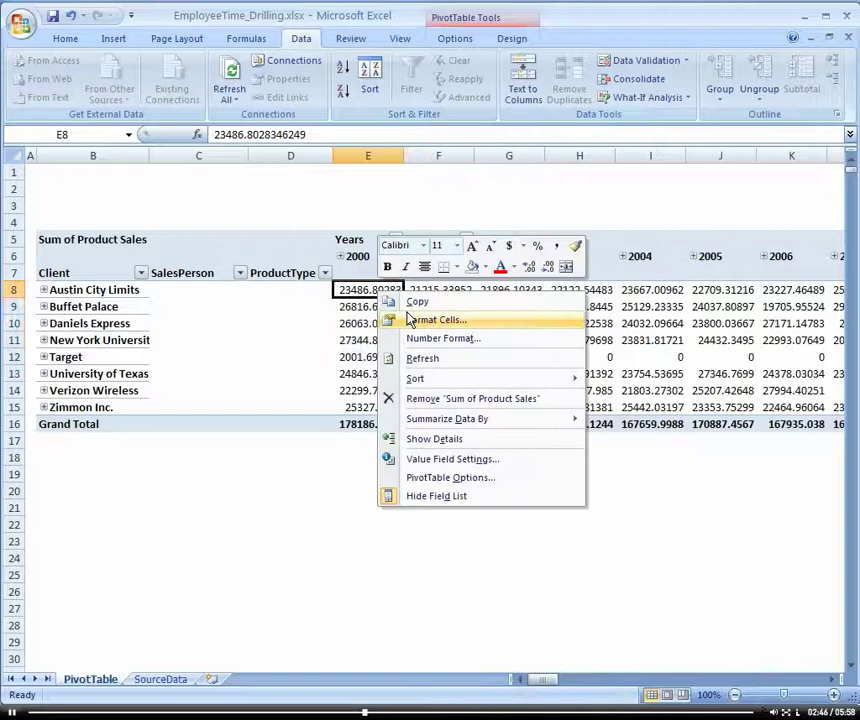
left_click(531, 345)
left_click(390, 240)
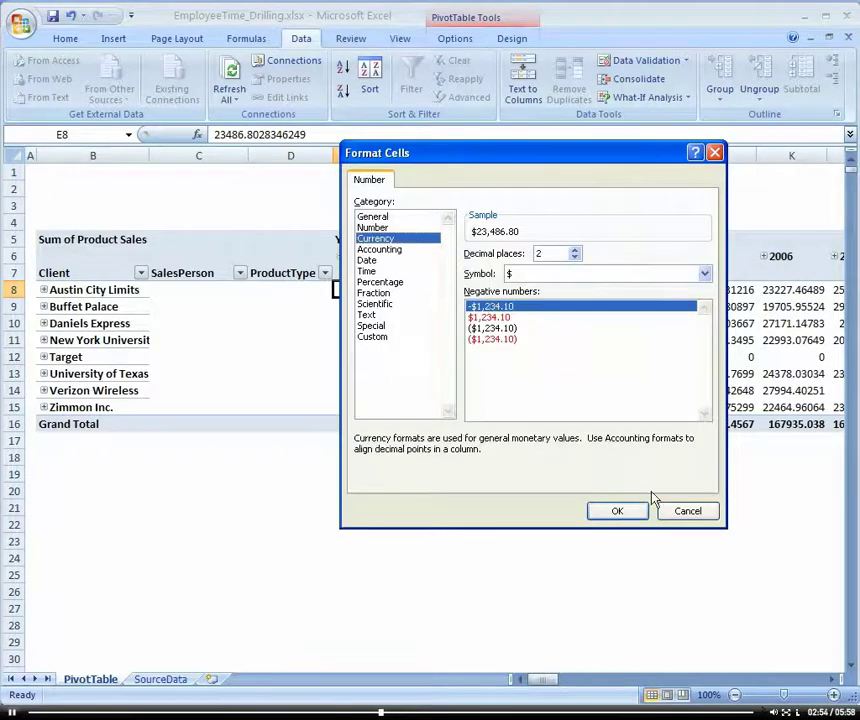
left_click(617, 511)
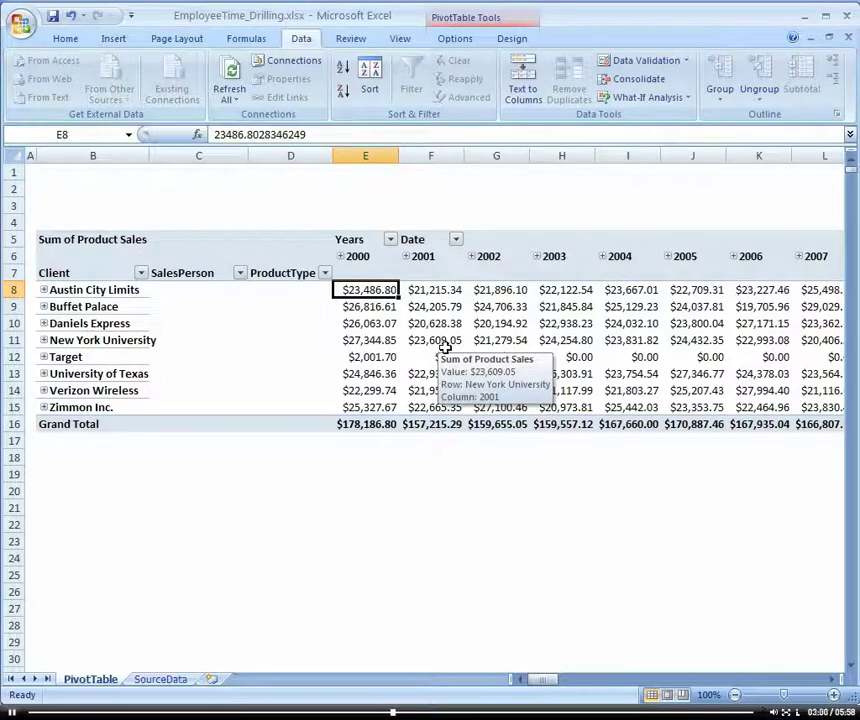
Step: Compare the clients' yearly sales and expand Target to examine its figures by salesperson and product type
left_click(369, 306)
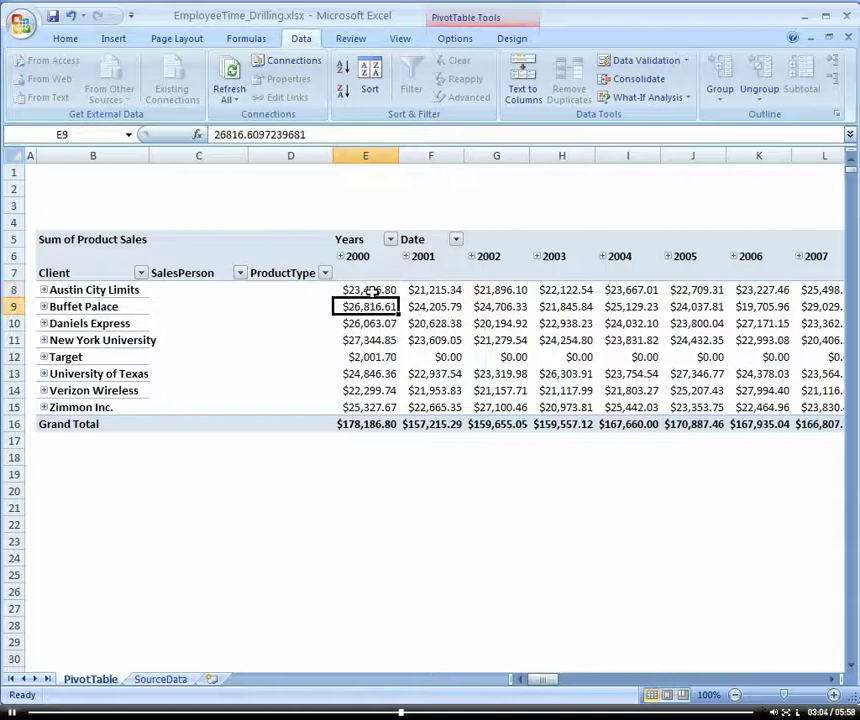
mouse_move(362, 292)
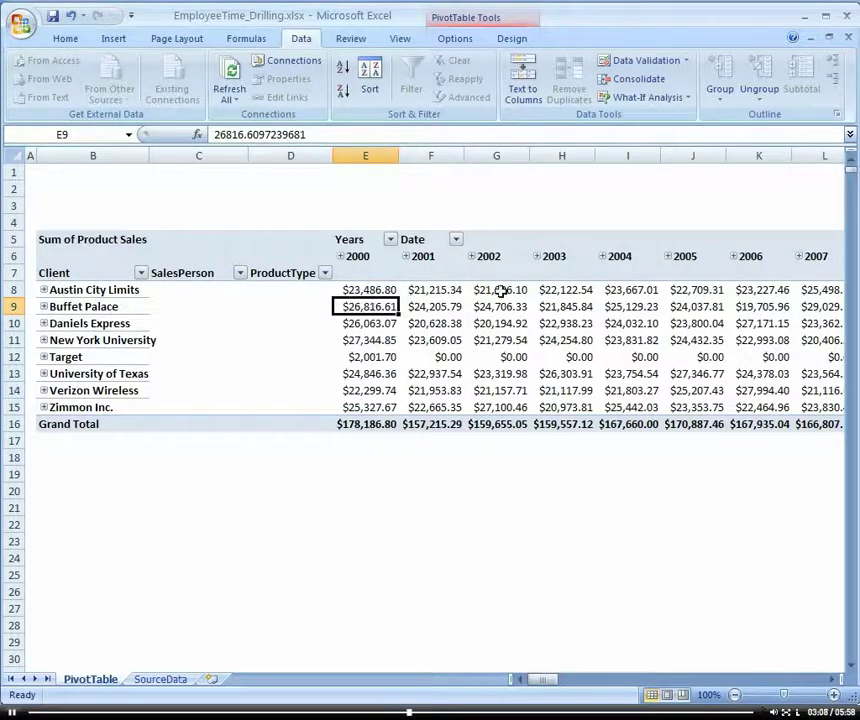
mouse_move(449, 339)
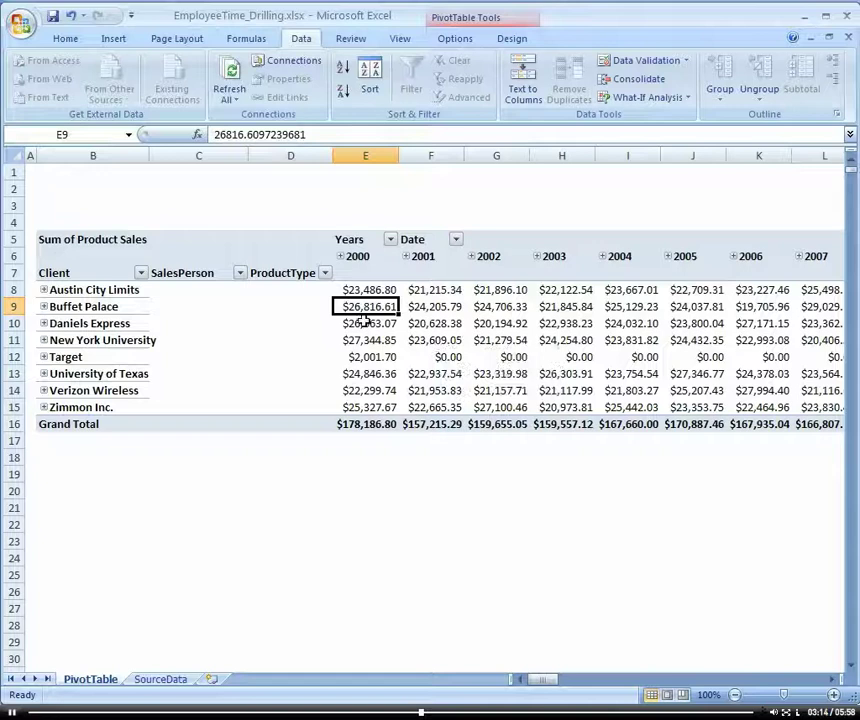
left_click_drag(365, 291, 365, 328)
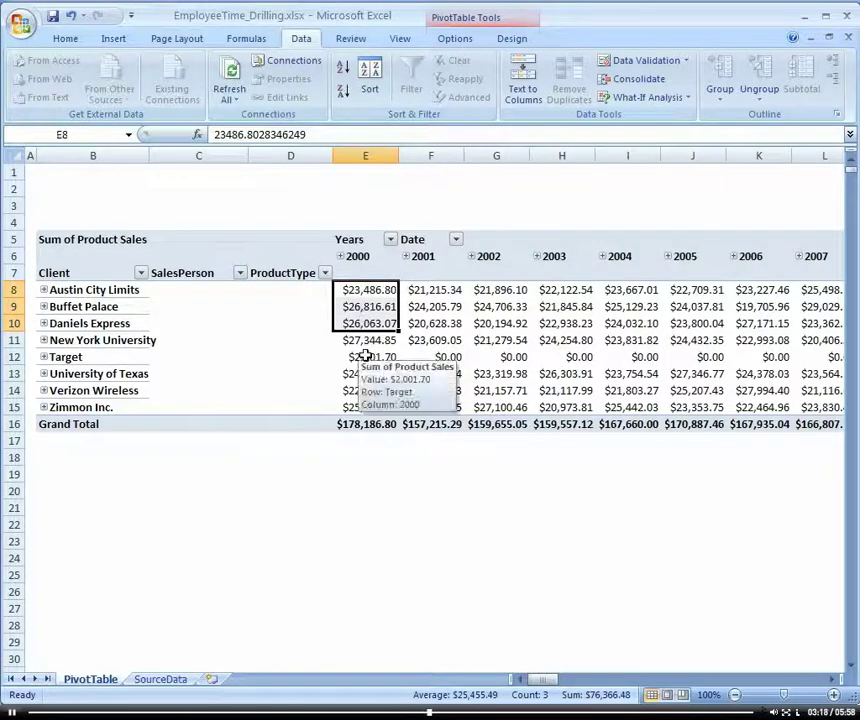
left_click(366, 356)
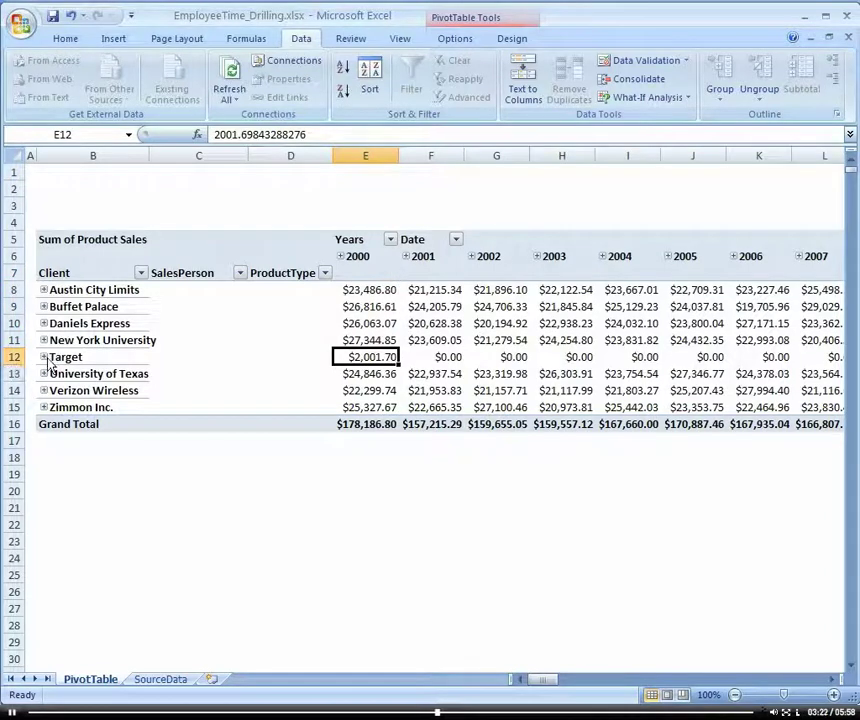
left_click(43, 357)
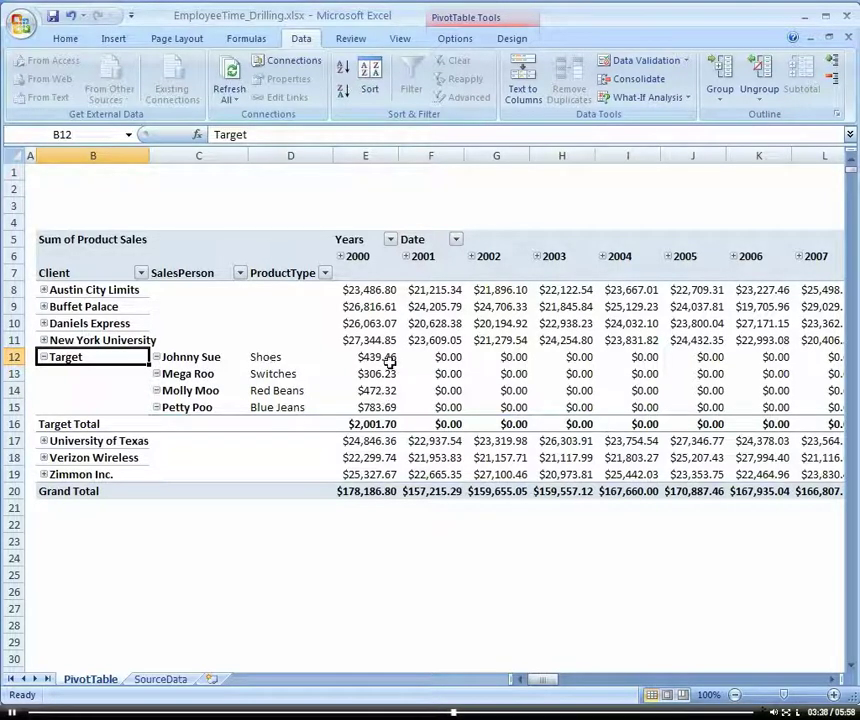
left_click_drag(390, 362, 801, 400)
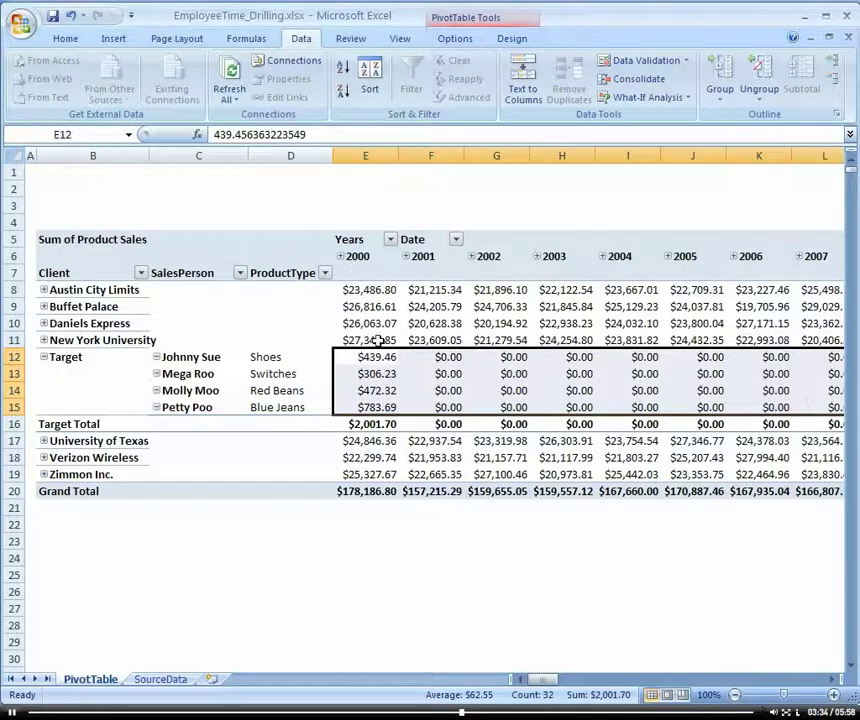
Step: Drill into the months of 2000, and collapse both that year and the Target client again
left_click(342, 257)
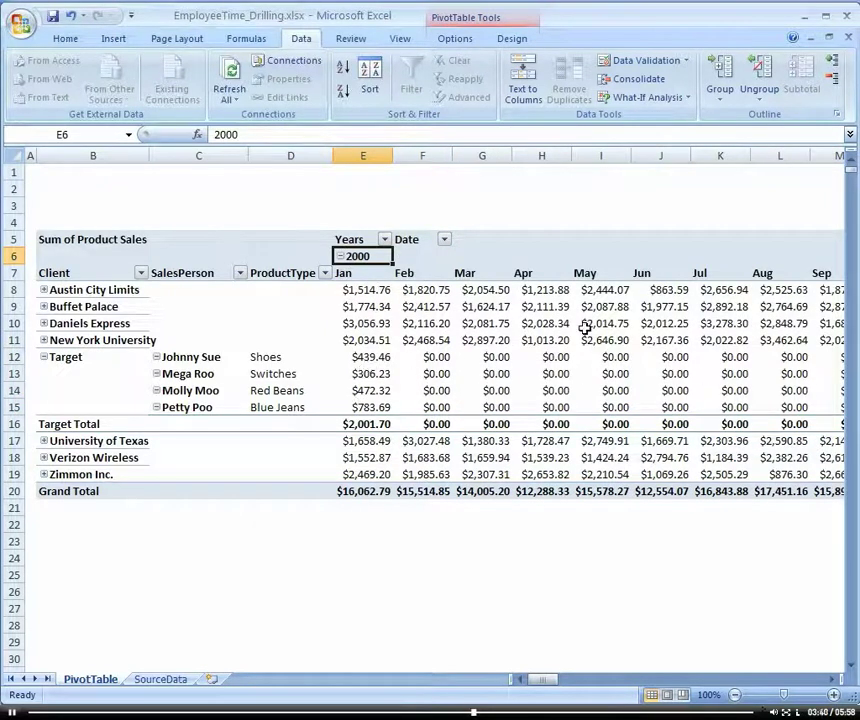
left_click(340, 257)
mouse_move(495, 378)
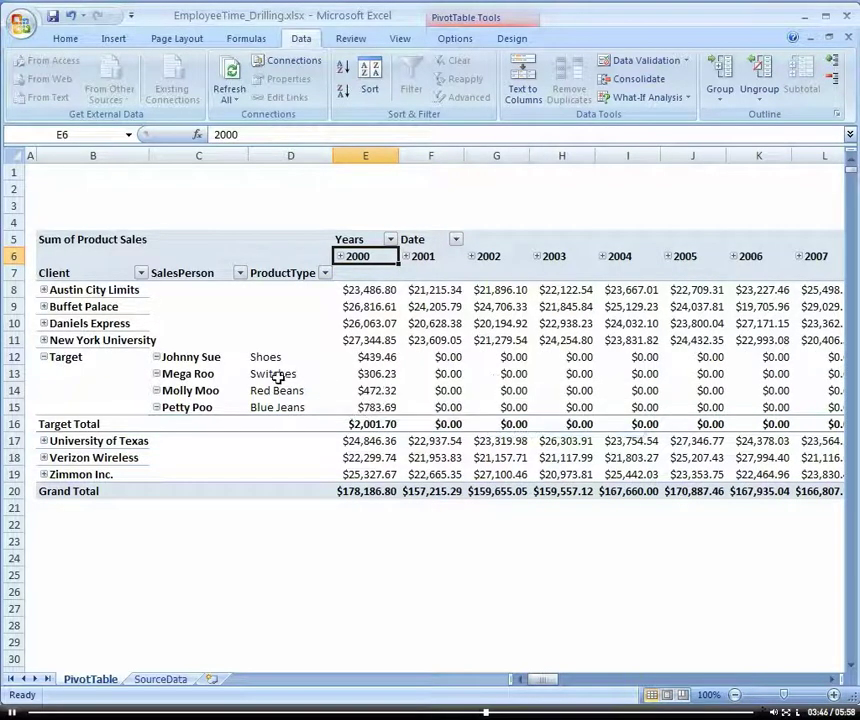
left_click(44, 357)
Step: Collapse the SalesPerson field in the row labels
left_click(283, 273)
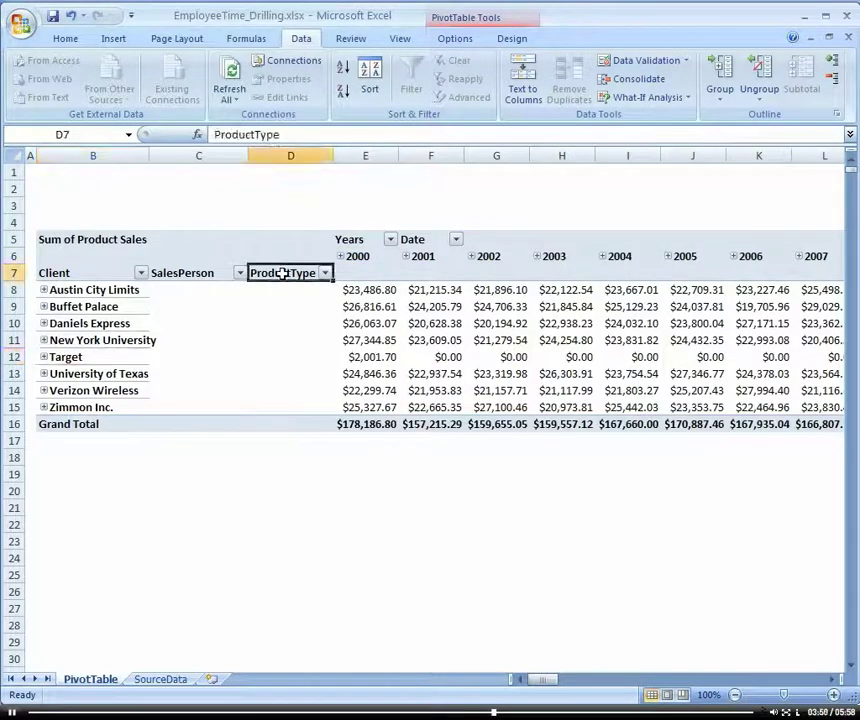
right_click(284, 273)
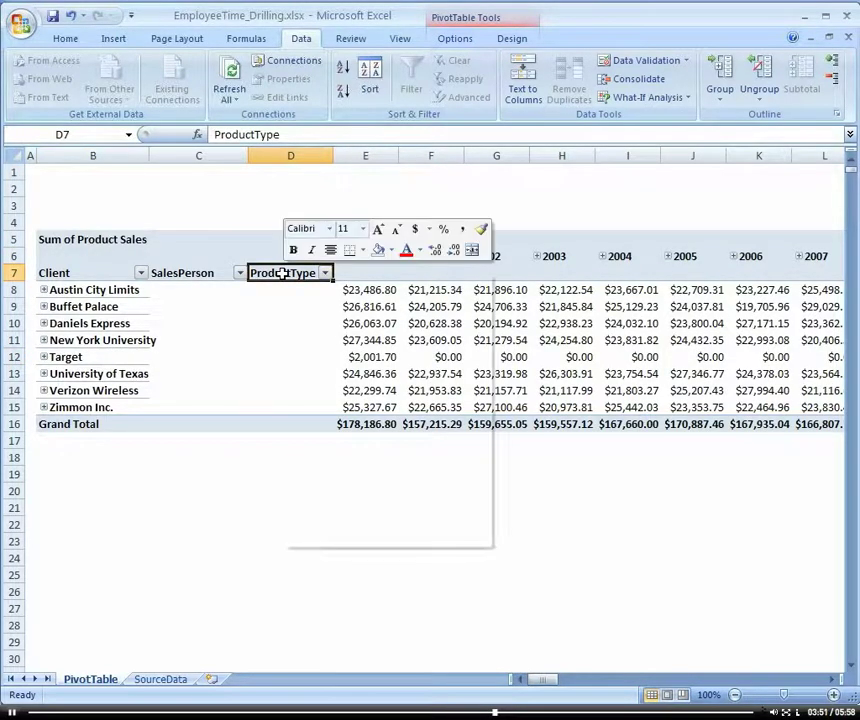
right_click(194, 278)
right_click(194, 276)
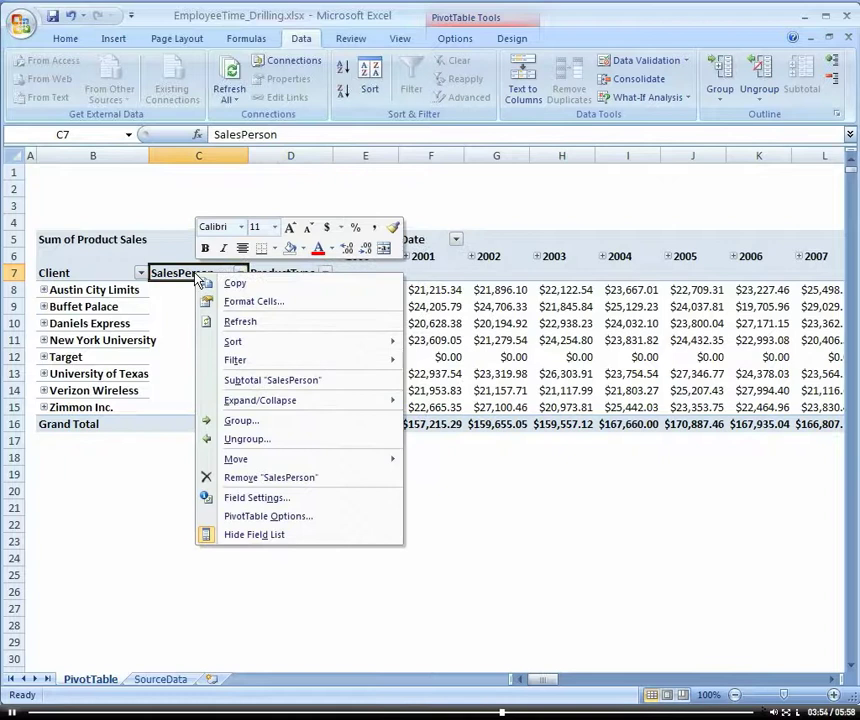
mouse_move(355, 401)
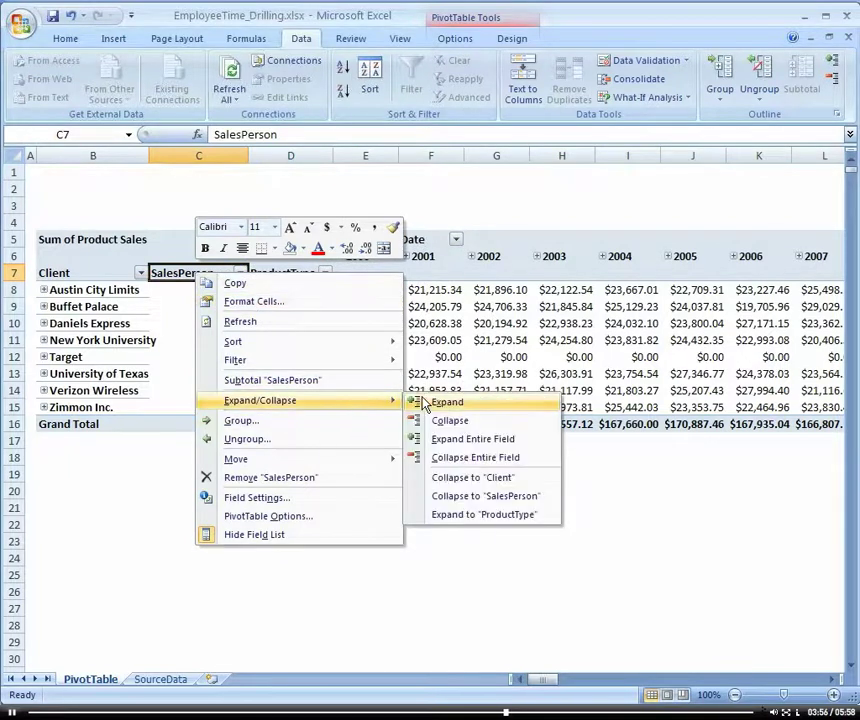
left_click(499, 421)
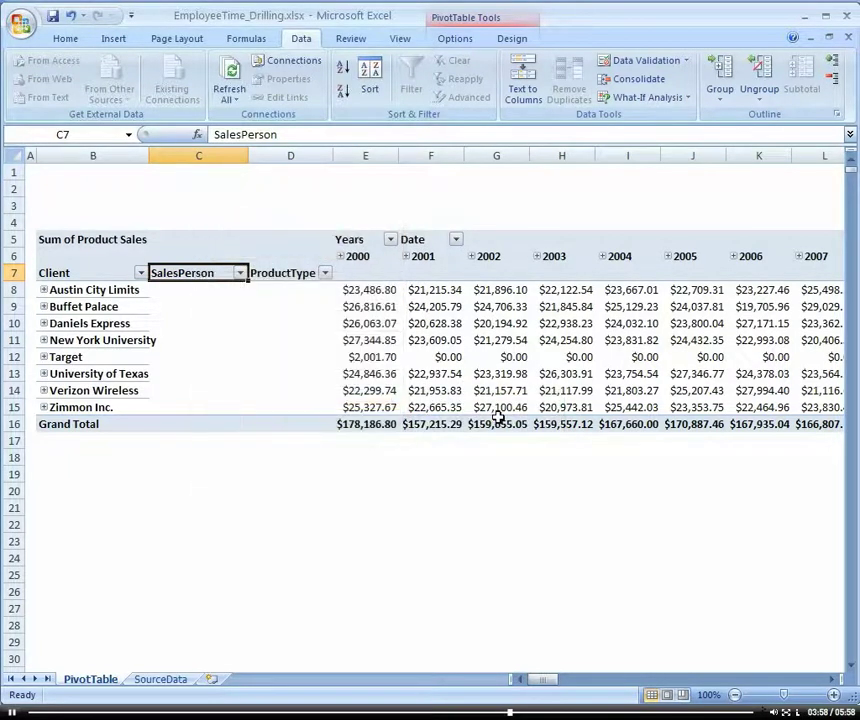
Step: Expand Target to its second salesperson's product types, and collapse the client again
left_click(44, 357)
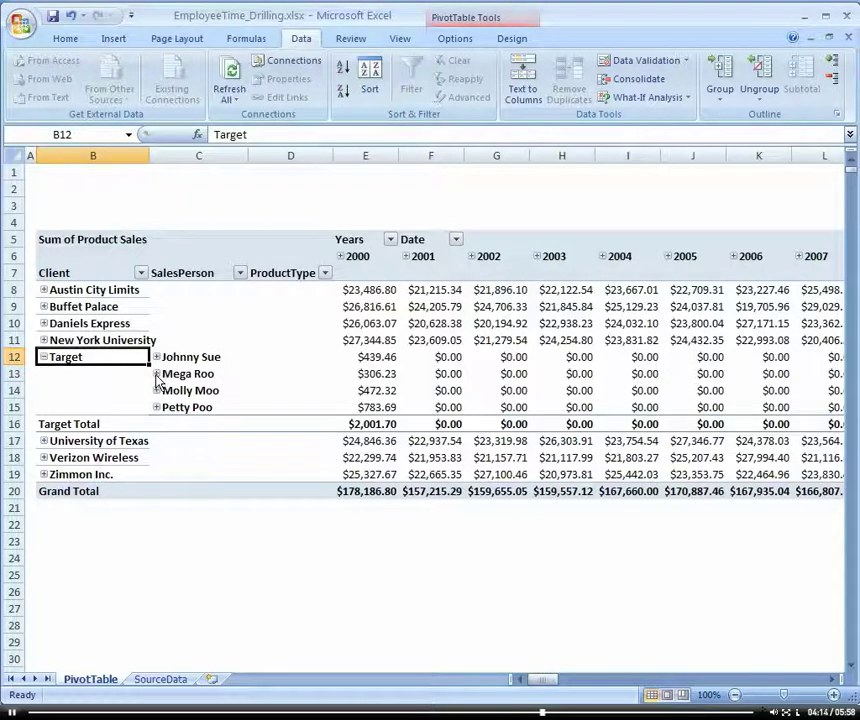
left_click(157, 375)
left_click(302, 374)
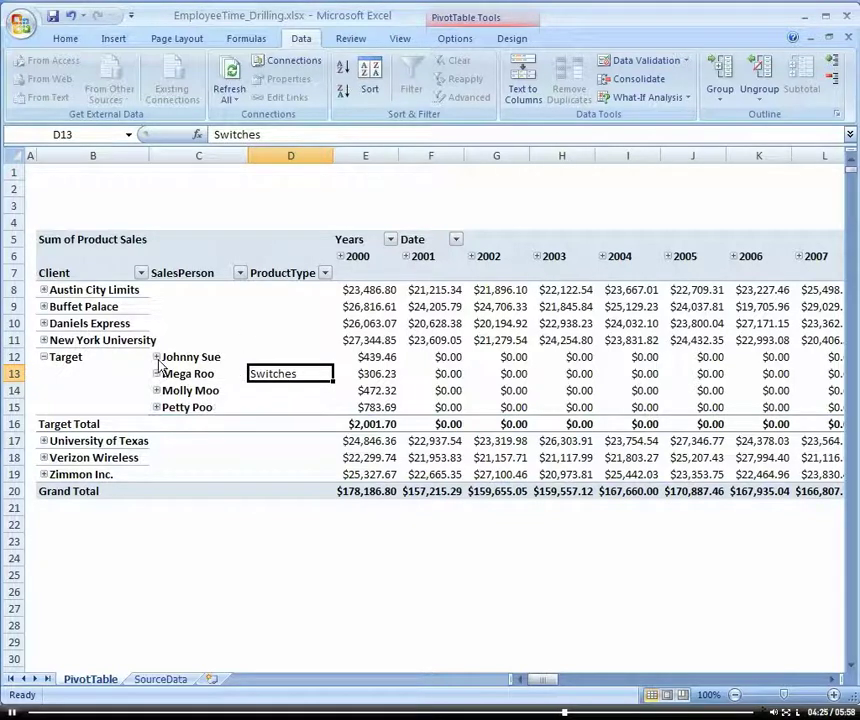
left_click(43, 357)
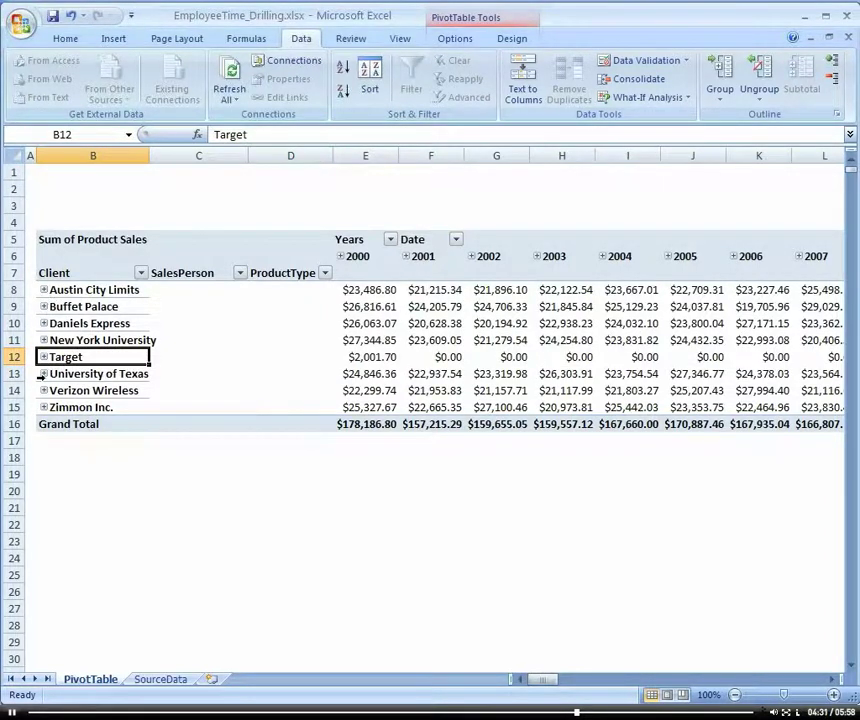
Step: Examine the third University of Texas salesperson's sales by product type, and collapse both the salesperson and the client again
left_click(43, 374)
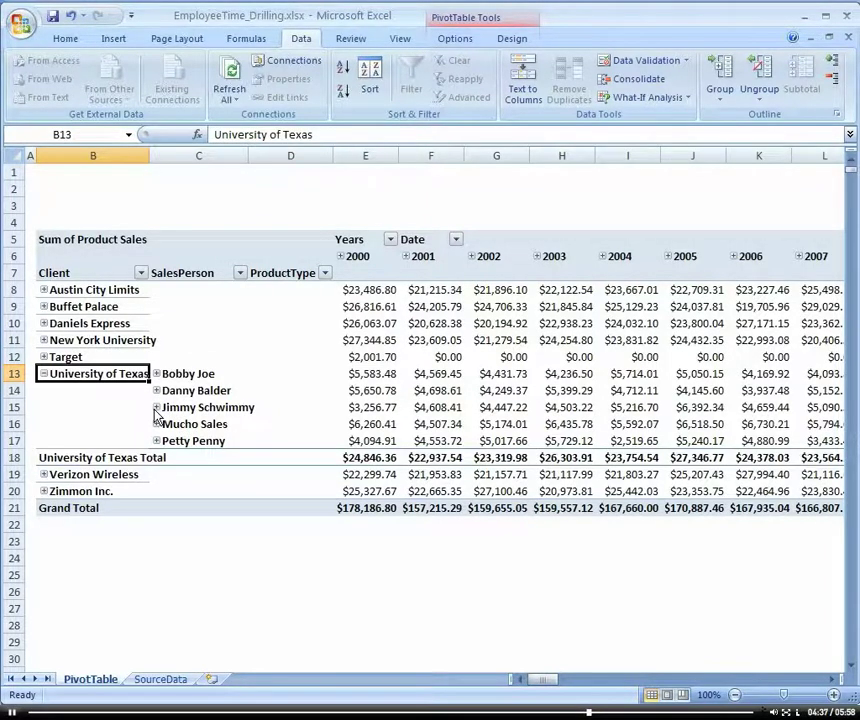
left_click(156, 407)
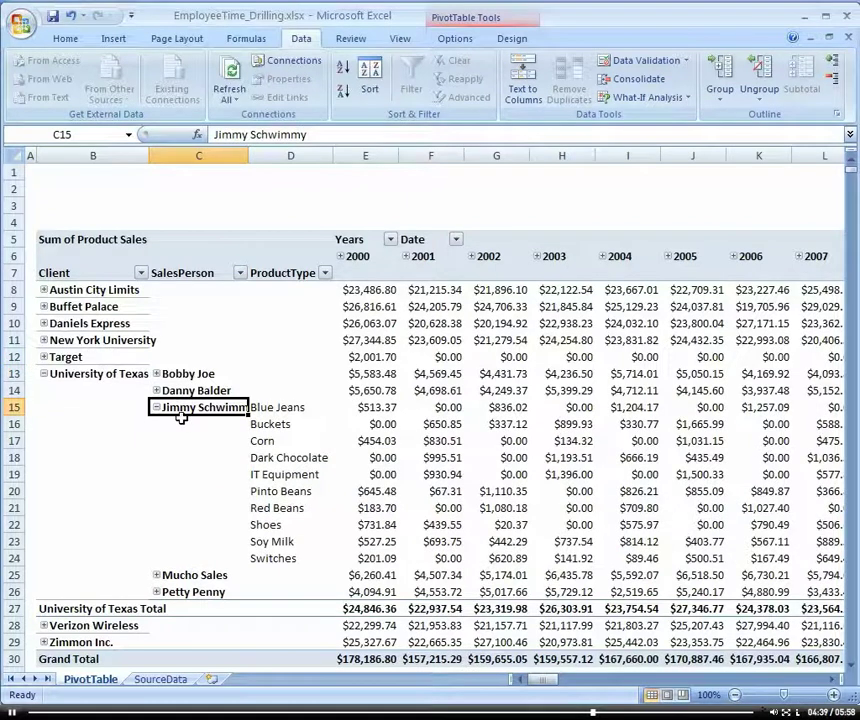
left_click_drag(287, 411, 322, 548)
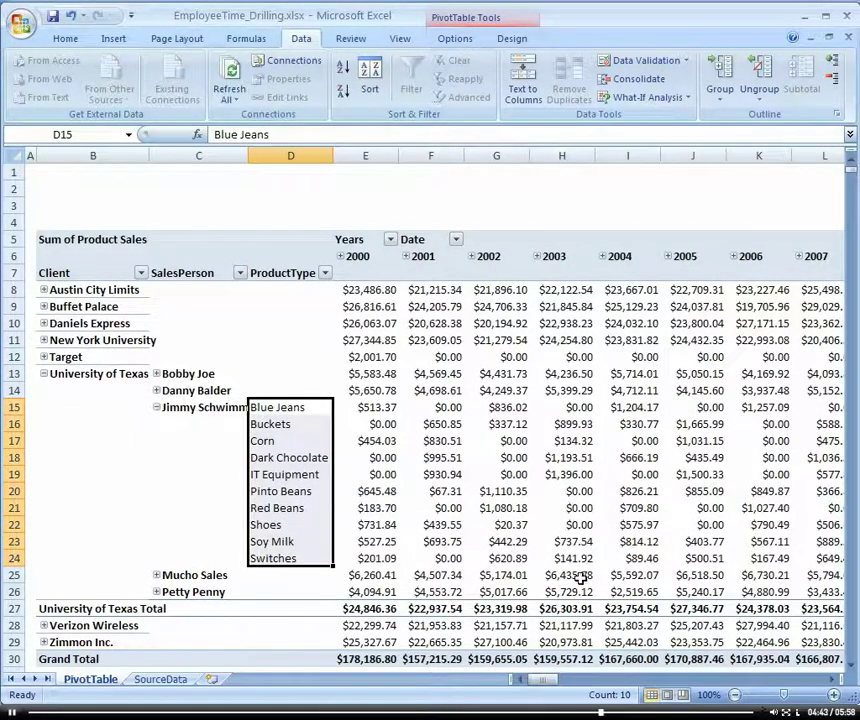
mouse_move(572, 578)
left_click(155, 407)
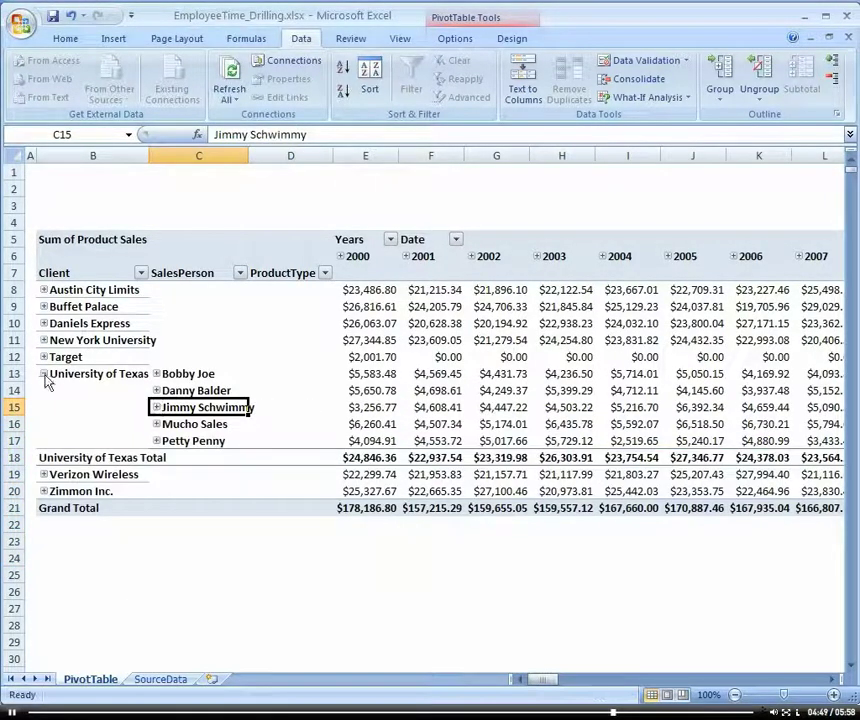
left_click(44, 374)
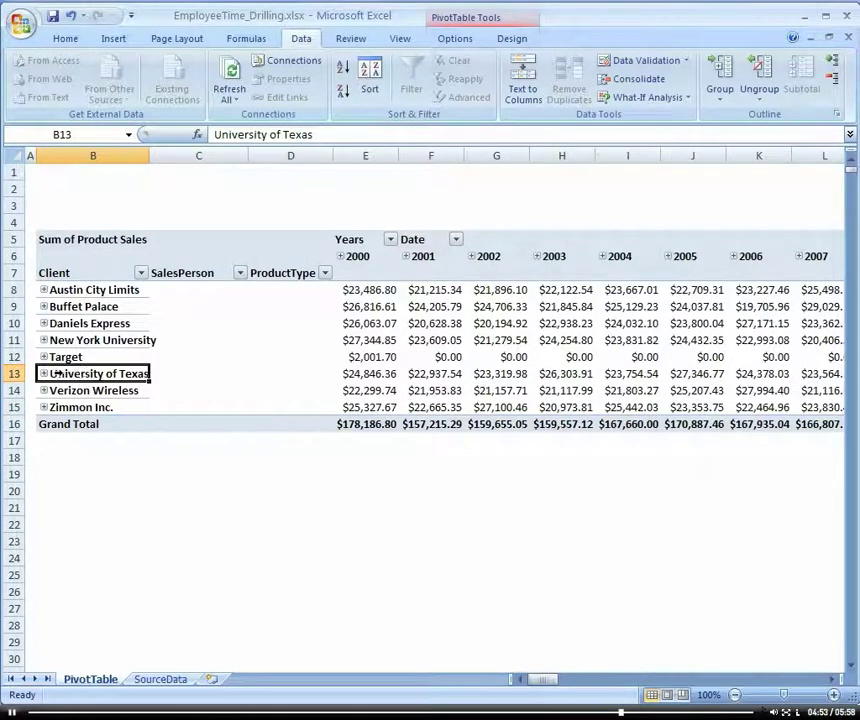
Step: Try to drill into Blue Jeans under the second University of Texas salesperson, and collapse both levels again
double_click(94, 373)
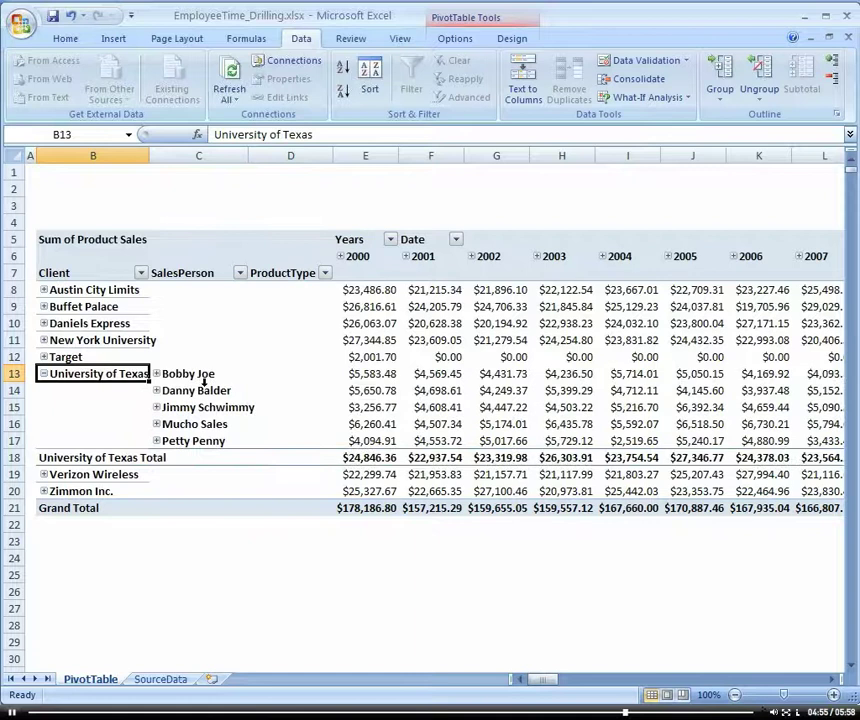
double_click(201, 392)
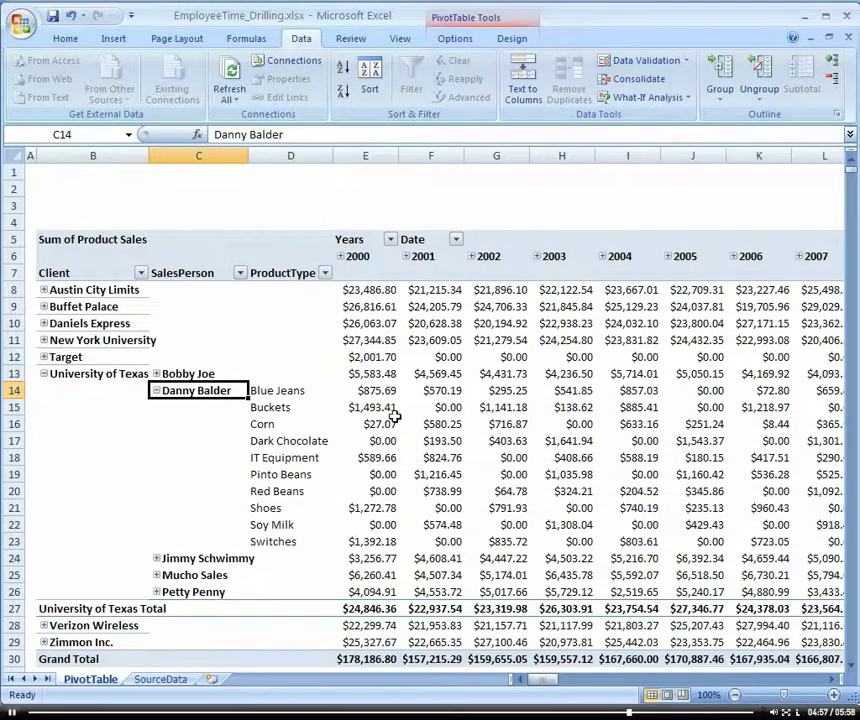
left_click(279, 395)
double_click(279, 392)
left_click(402, 277)
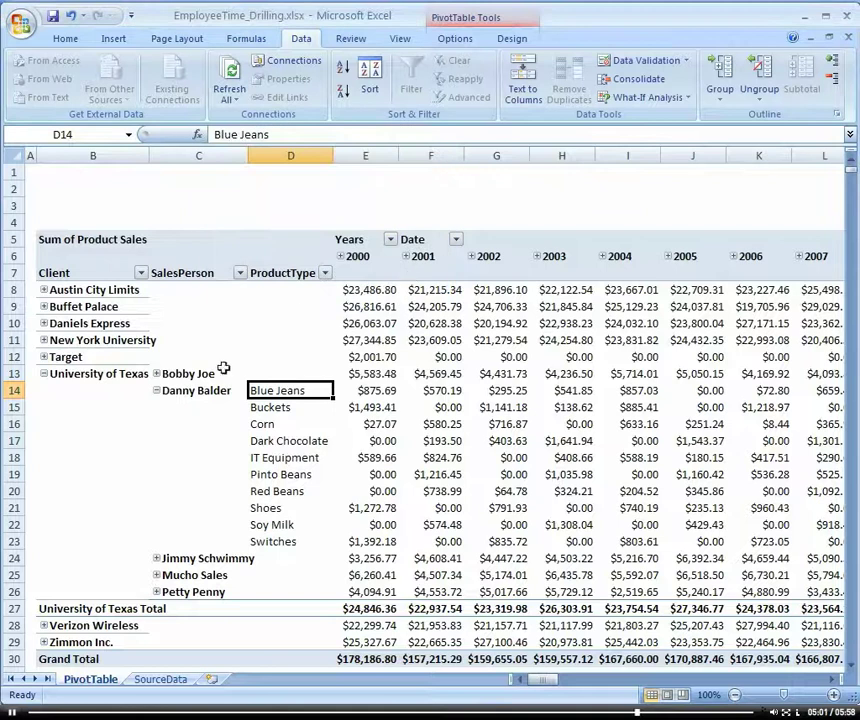
double_click(202, 390)
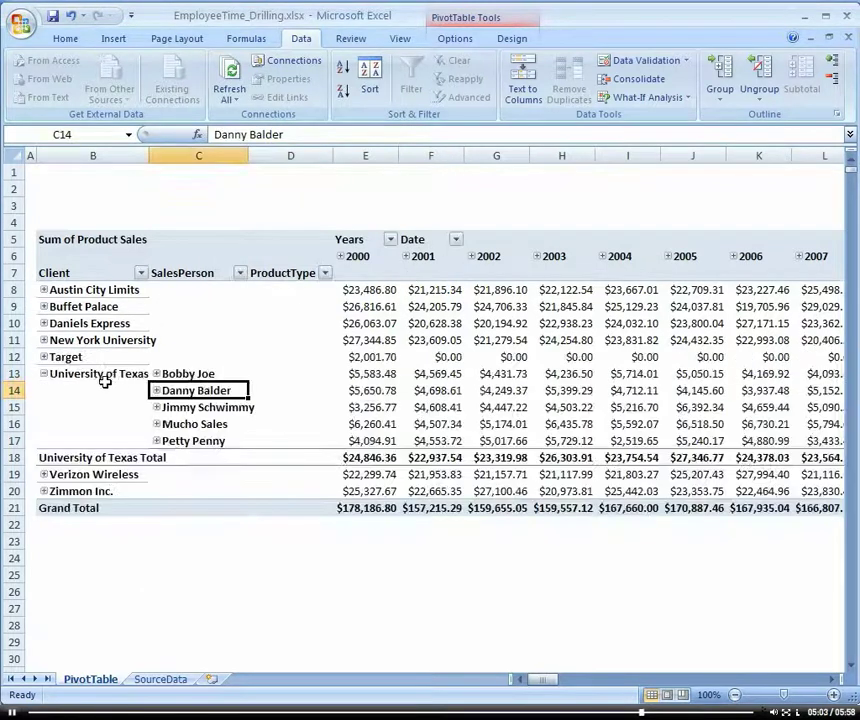
double_click(96, 373)
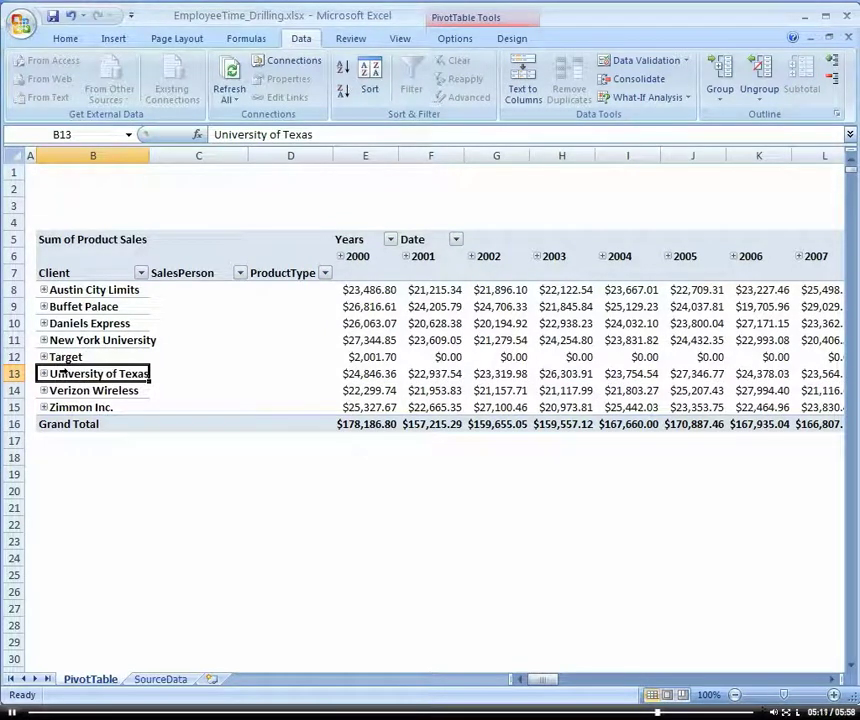
Step: Extract the source records behind Austin City Limits' 2000 sales total to a new sheet
left_click(388, 290)
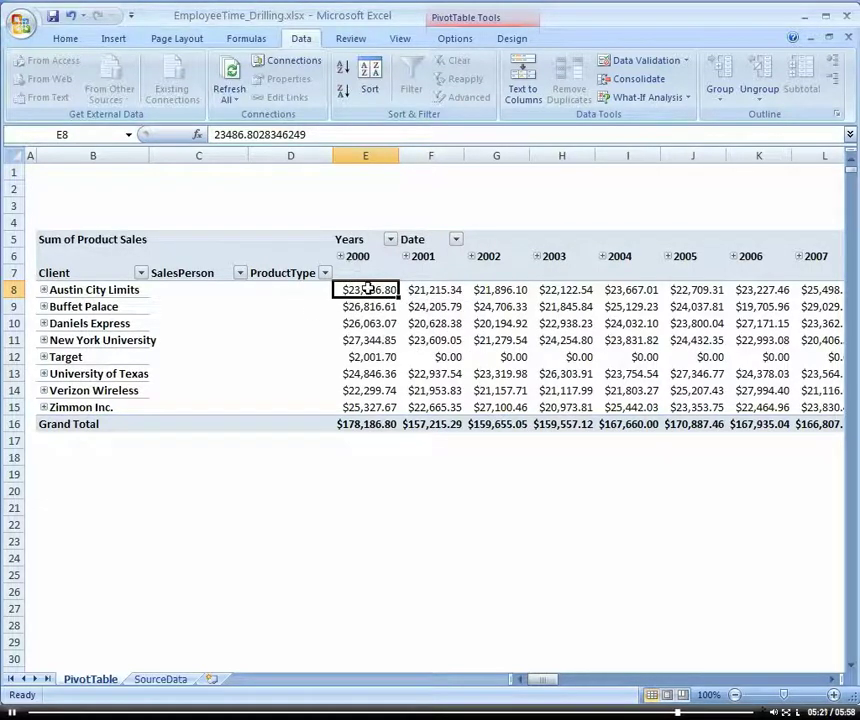
left_click(380, 307)
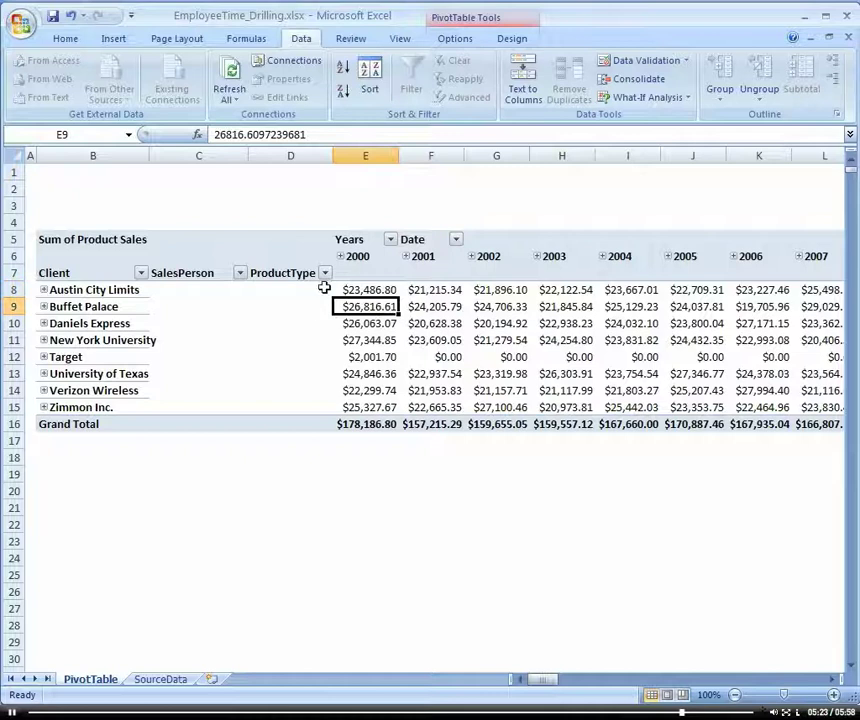
left_click(380, 289)
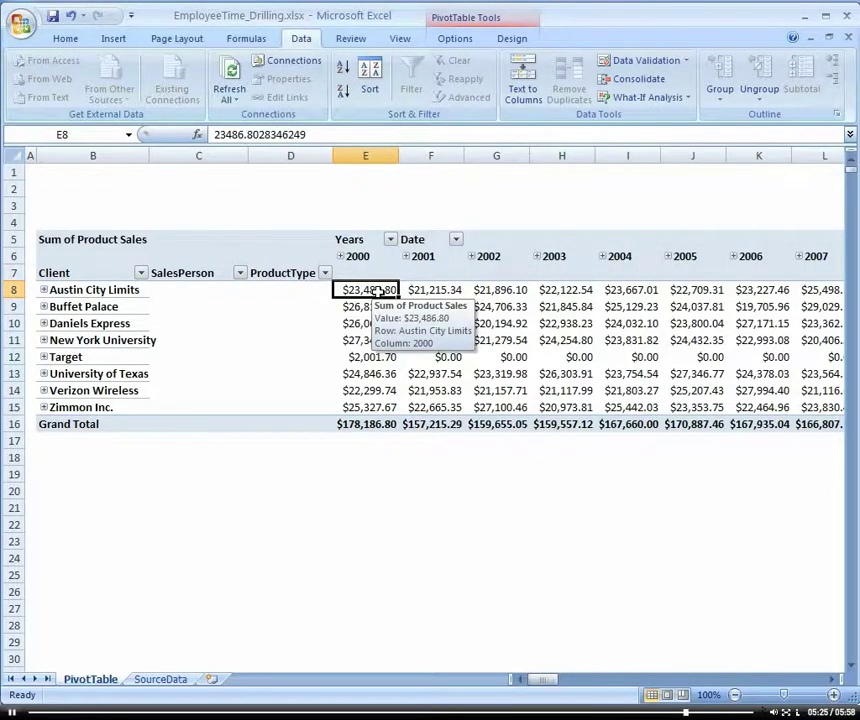
double_click(378, 289)
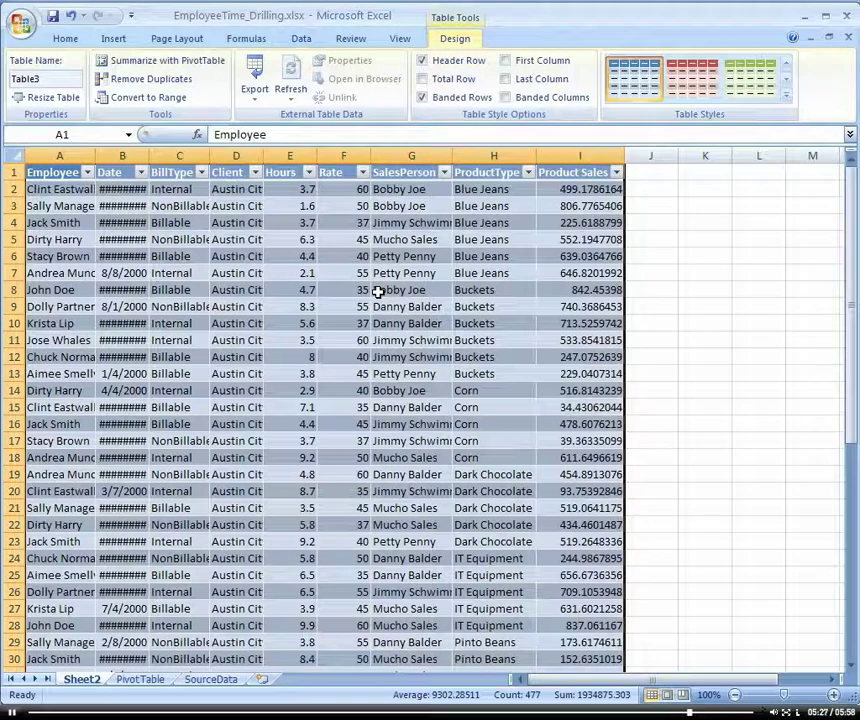
Step: Fit all column widths on the extracted detail sheet to their contents
left_click(12, 155)
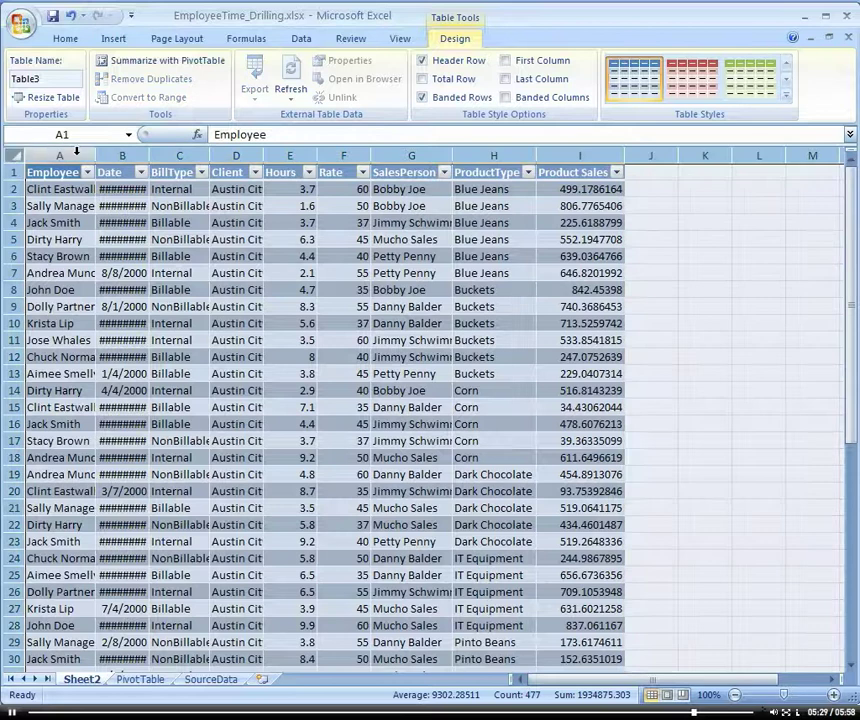
double_click(149, 155)
left_click(373, 426)
Step: Look through the extracted Austin City Limits records, from the employee details to the product sales
left_click_drag(75, 190, 645, 474)
left_click(674, 390)
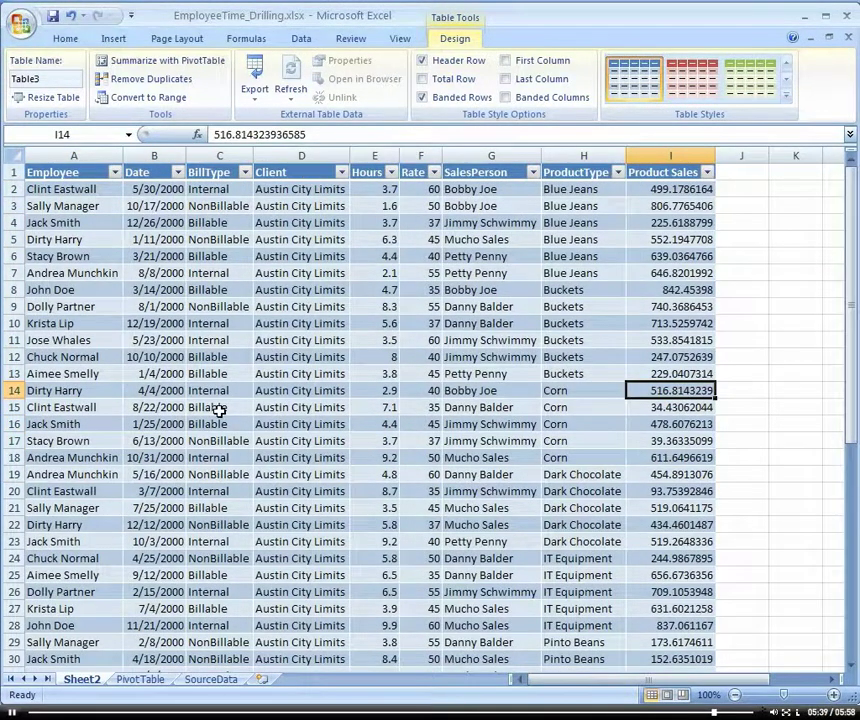
scroll(320, 400, "down", 4)
scroll(323, 394, "up", 4)
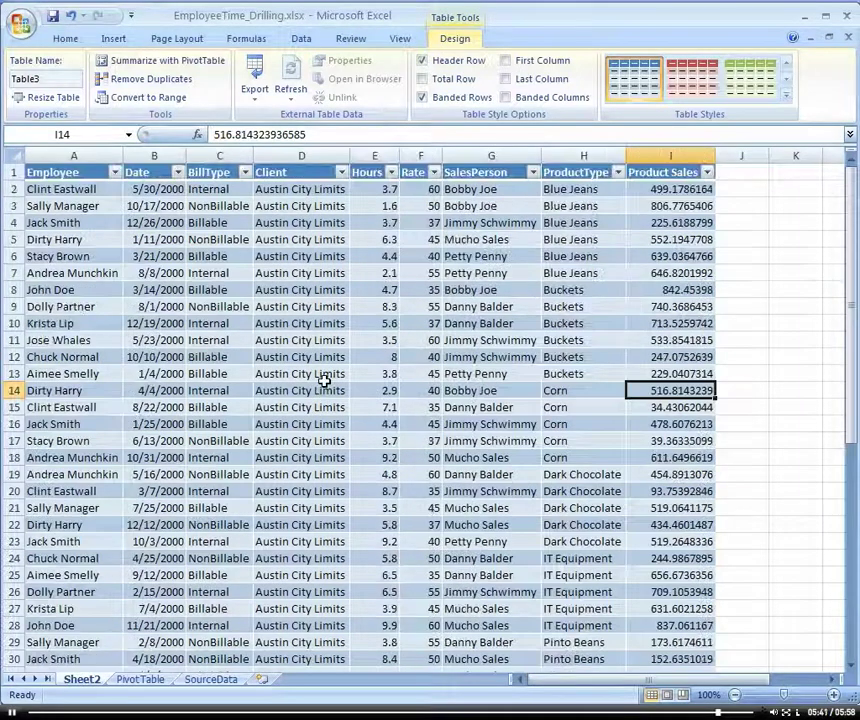
scroll(323, 381, "down", 8)
scroll(323, 380, "up", 8)
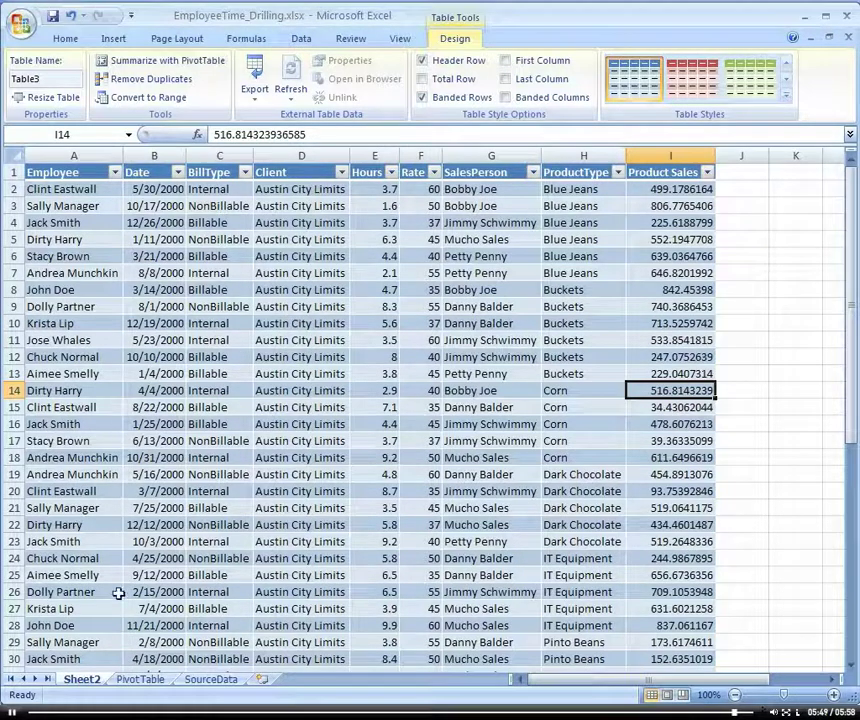
Step: Delete the extracted detail sheet, Sheet2
right_click(84, 680)
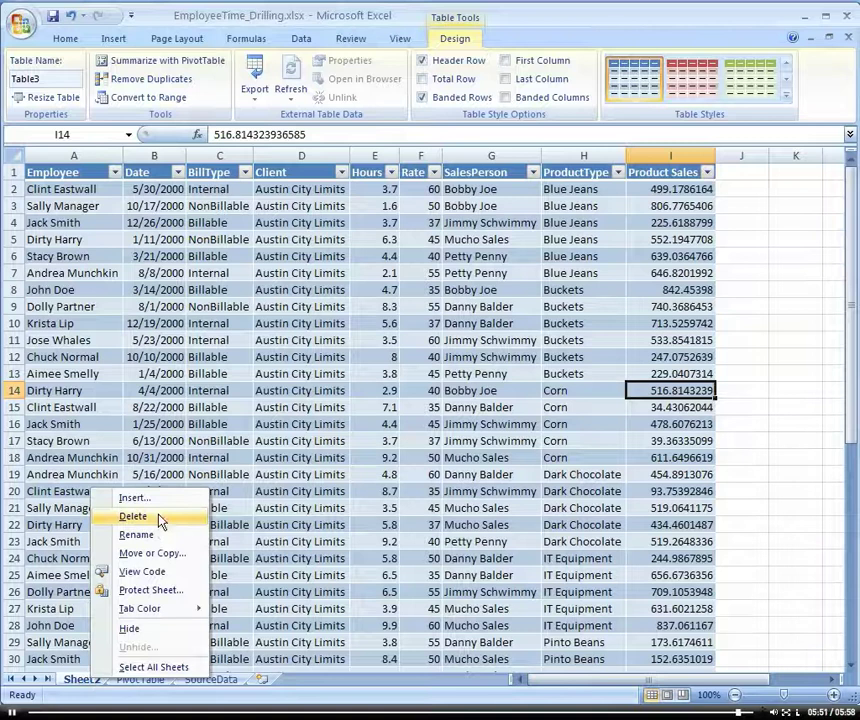